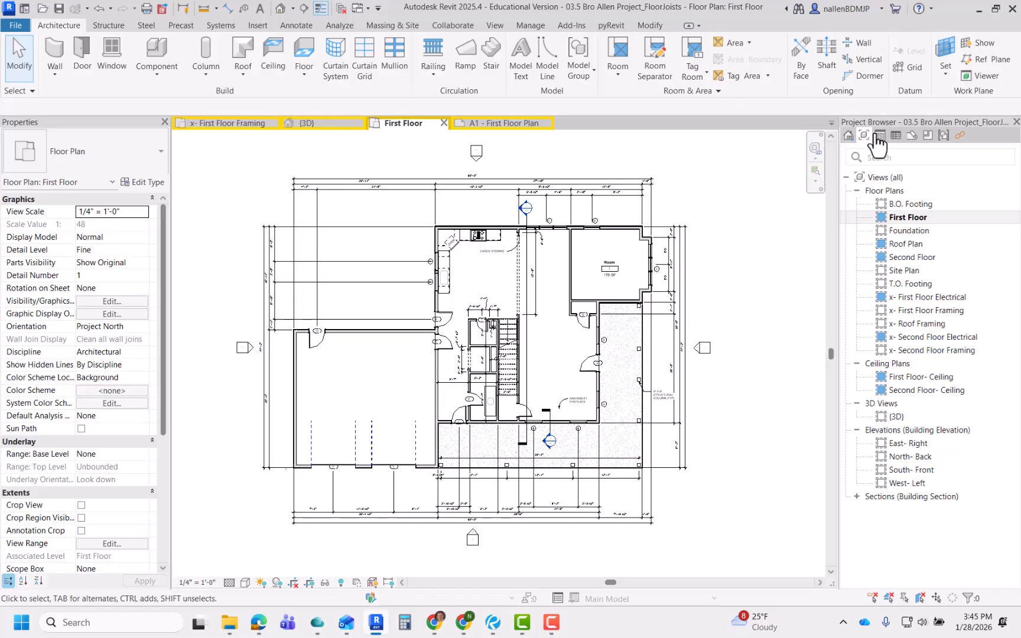
- Open the sheet A1 - First Floor Plan from the project's sheet list
{"action": "left_click", "coordinate": [913, 137]}
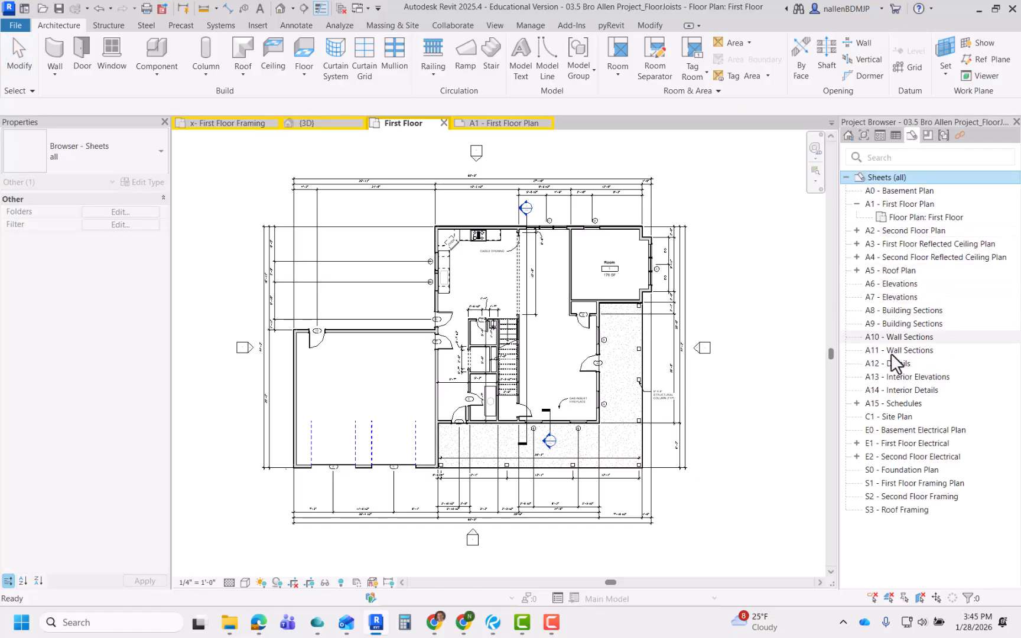
{"action": "double_click", "coordinate": [910, 205]}
{"action": "middle_click_drag", "start_coordinate": [703, 344], "coordinate": [702, 326]}
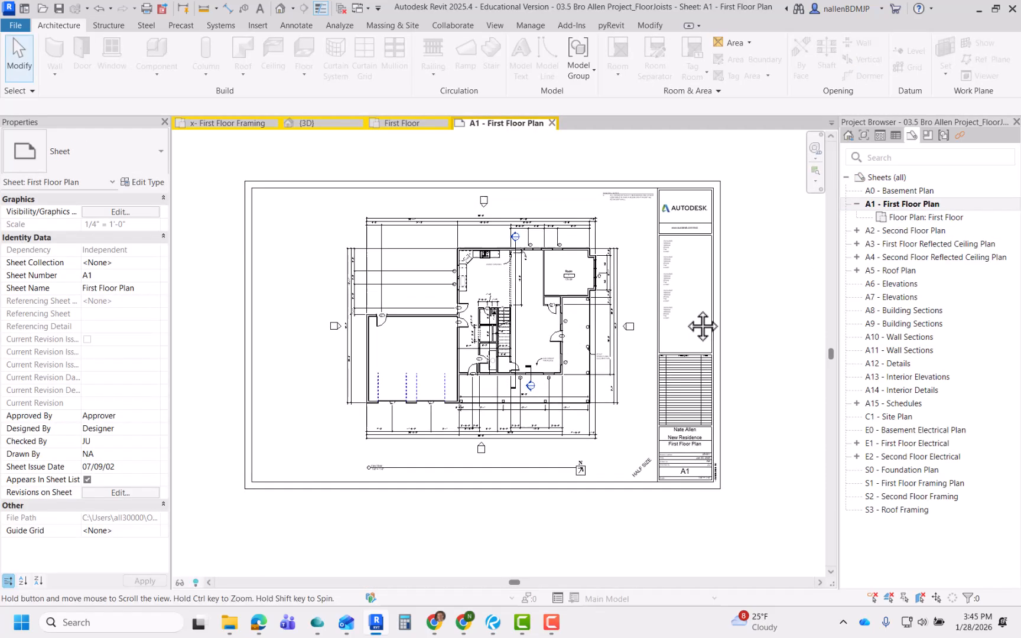
{"action": "scroll", "coordinate": [535, 287], "scroll_direction": "up", "scroll_amount": 2}
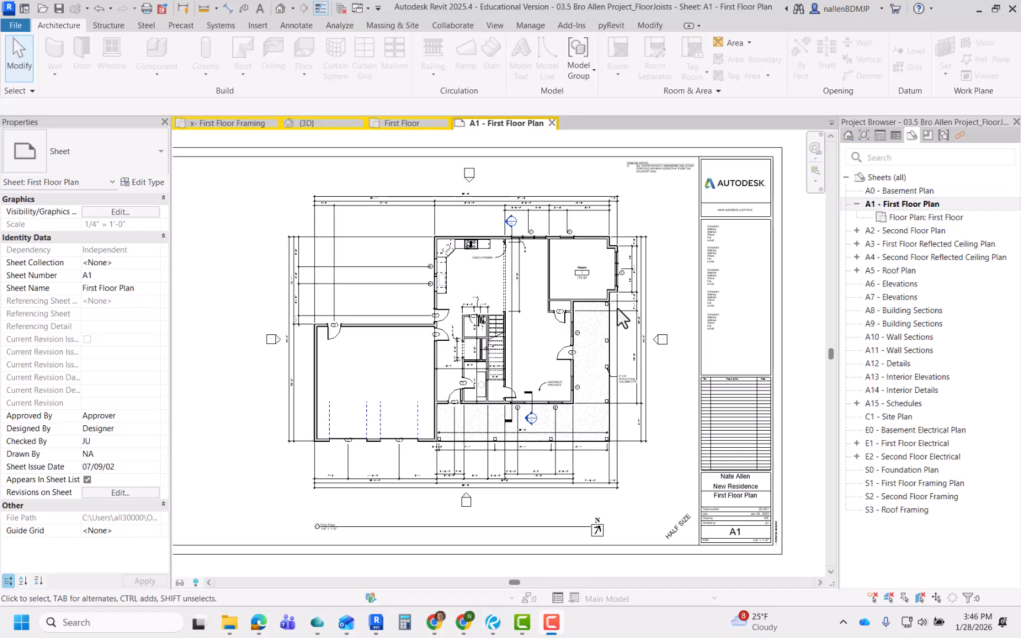
- Delete the First Floor viewport from the A1 sheet
{"action": "scroll", "coordinate": [597, 301], "scroll_direction": "down", "scroll_amount": 2}
{"action": "left_click", "coordinate": [592, 296]}
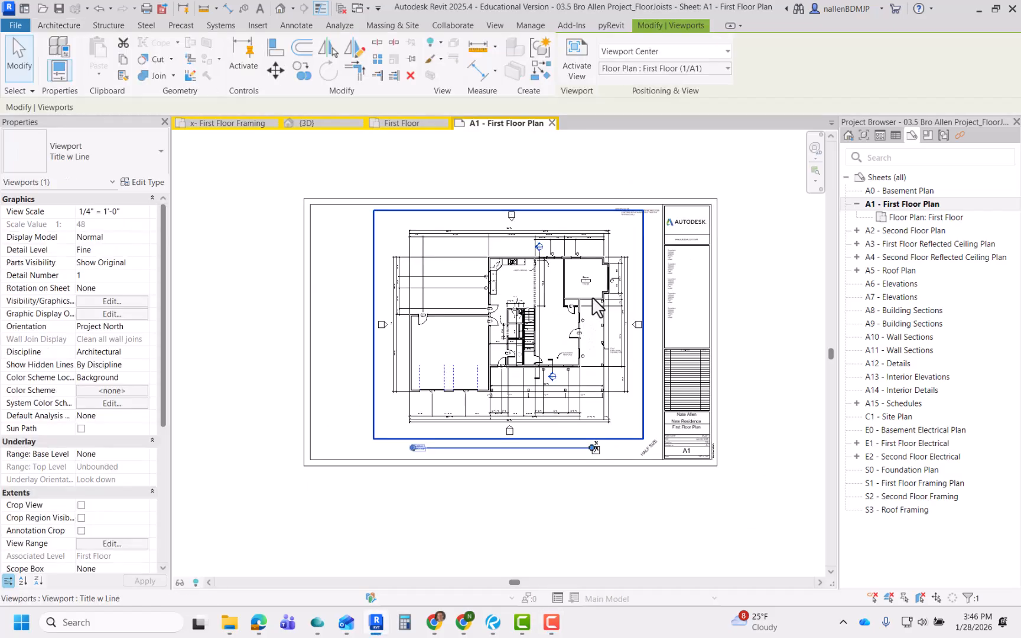
{"action": "key", "text": "Delete"}
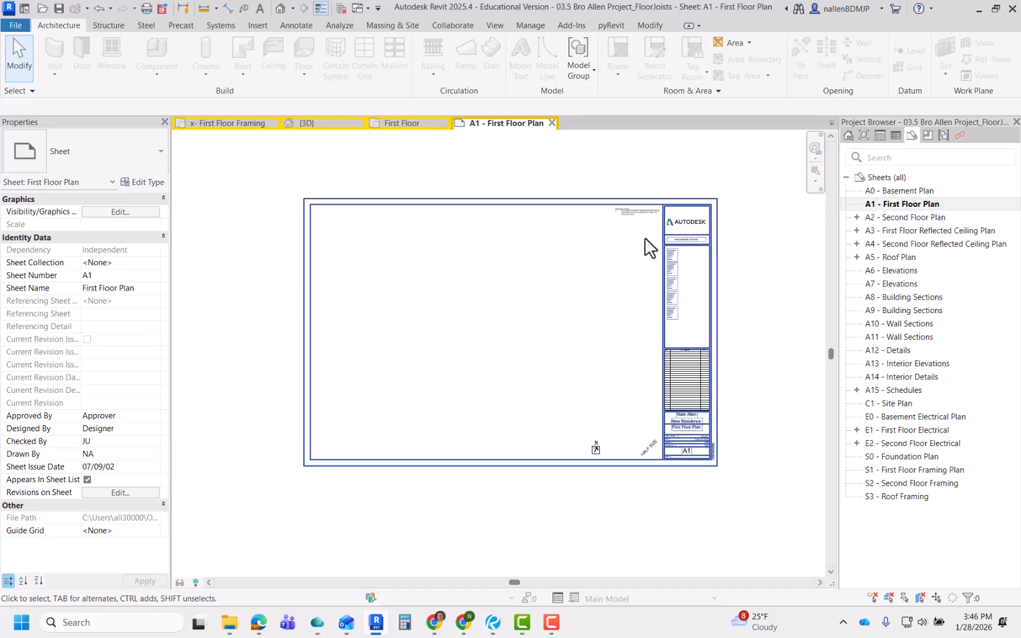
- Try to place the Roof Plan view on the A1 sheet
{"action": "middle_click_drag", "start_coordinate": [596, 355], "coordinate": [628, 336]}
{"action": "scroll", "coordinate": [611, 284], "scroll_direction": "up", "scroll_amount": 2}
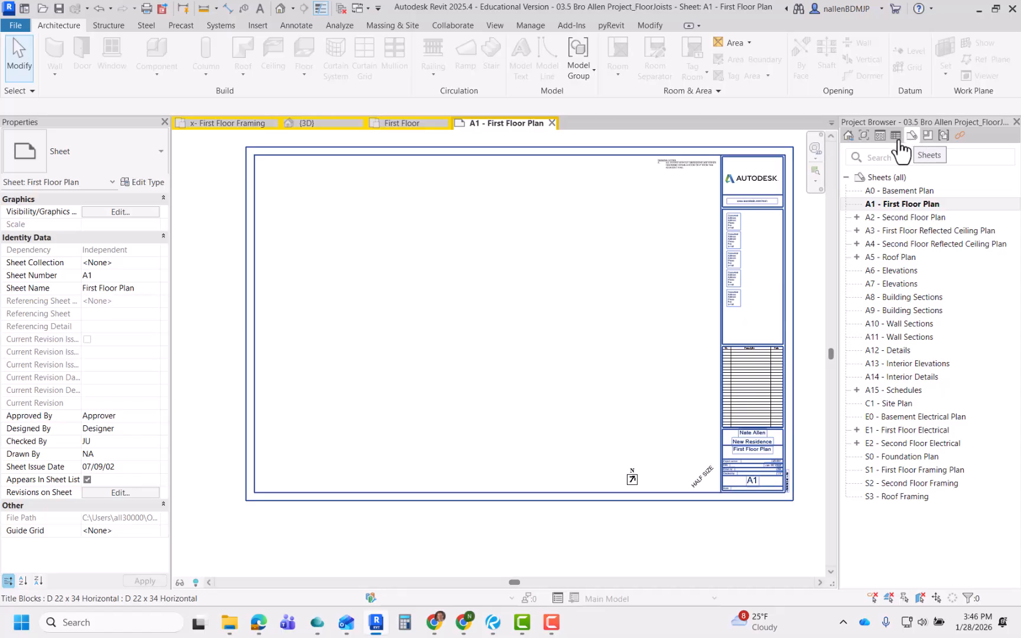
{"action": "left_click", "coordinate": [865, 138]}
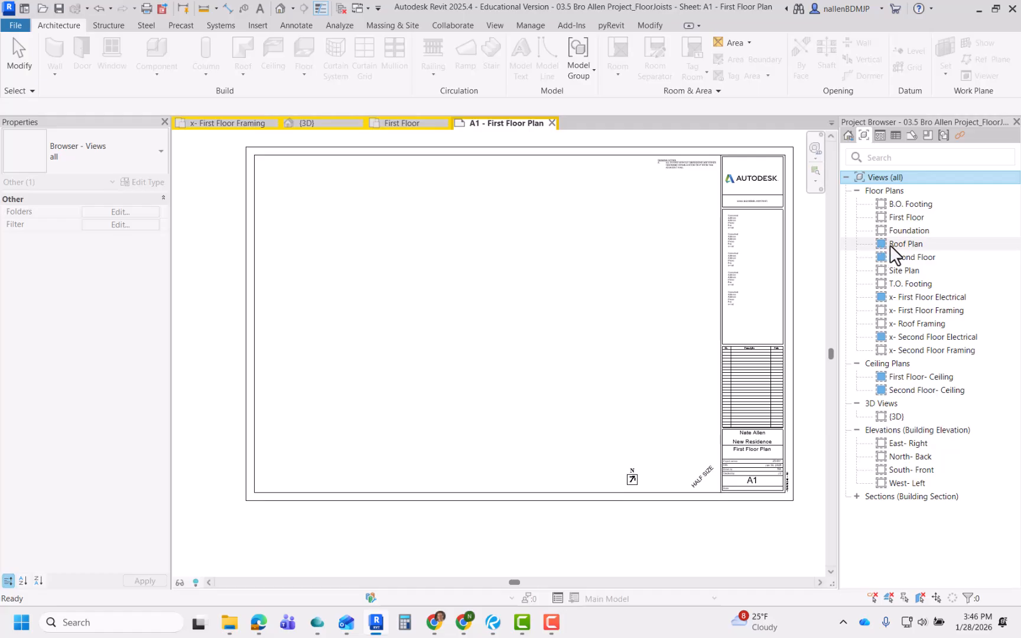
{"action": "left_click_drag", "start_coordinate": [894, 244], "coordinate": [784, 247]}
{"action": "left_click_drag", "start_coordinate": [545, 303], "coordinate": [512, 314]}
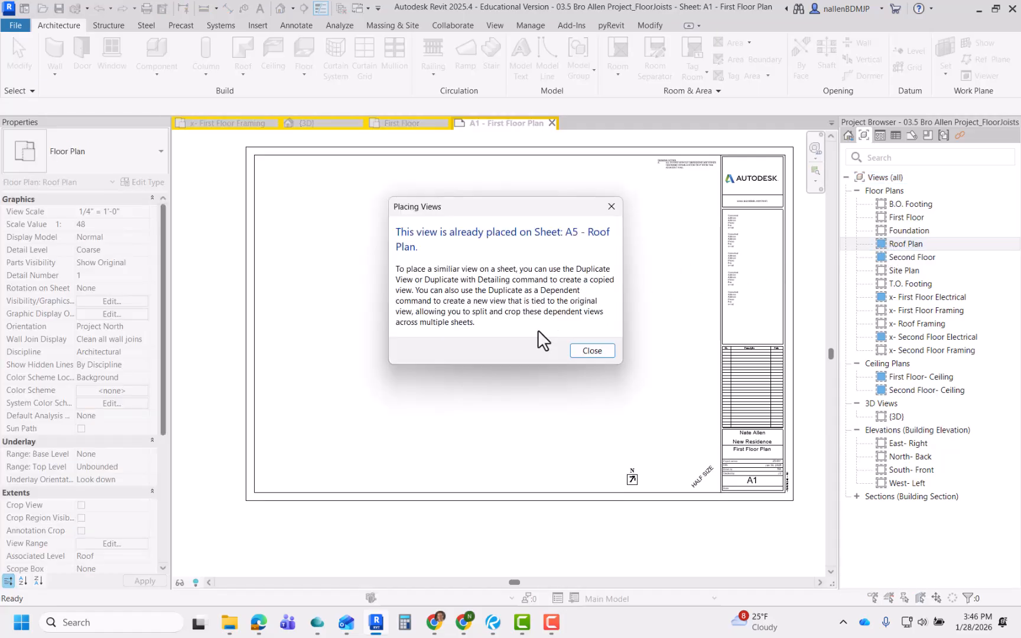
{"action": "left_click", "coordinate": [581, 351]}
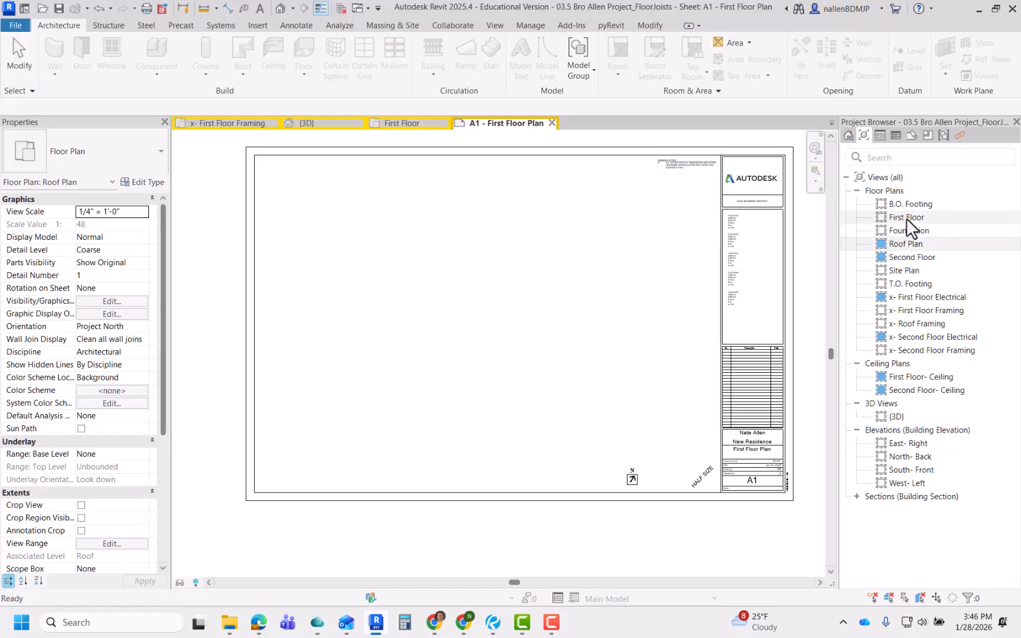
- Place the First Floor plan view in the middle of the A1 sheet
{"action": "left_click_drag", "start_coordinate": [906, 218], "coordinate": [786, 247]}
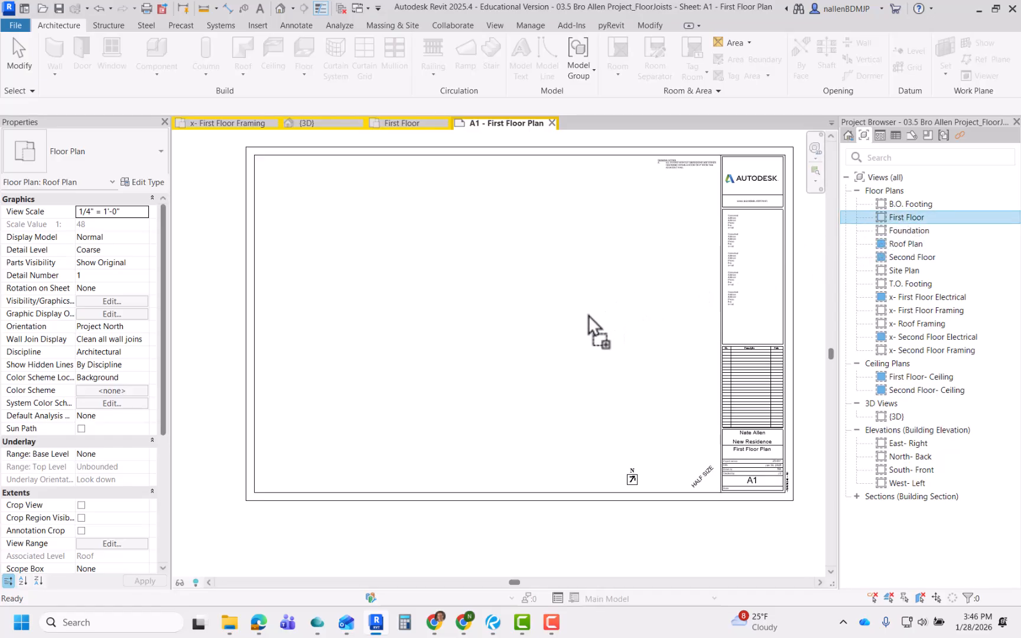
{"action": "left_click_drag", "start_coordinate": [588, 317], "coordinate": [545, 338]}
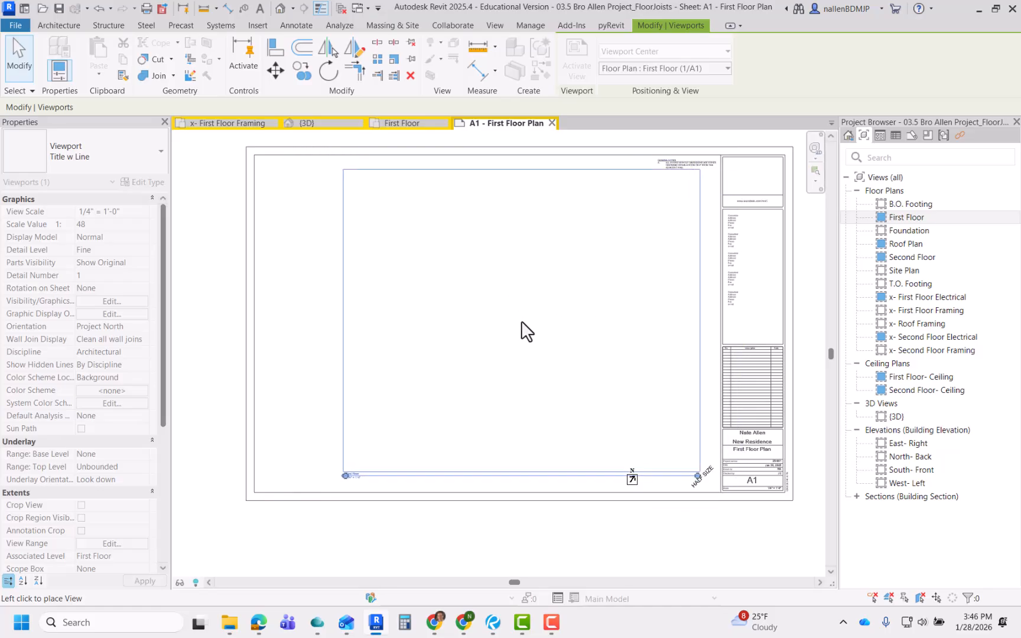
{"action": "left_click", "coordinate": [594, 359]}
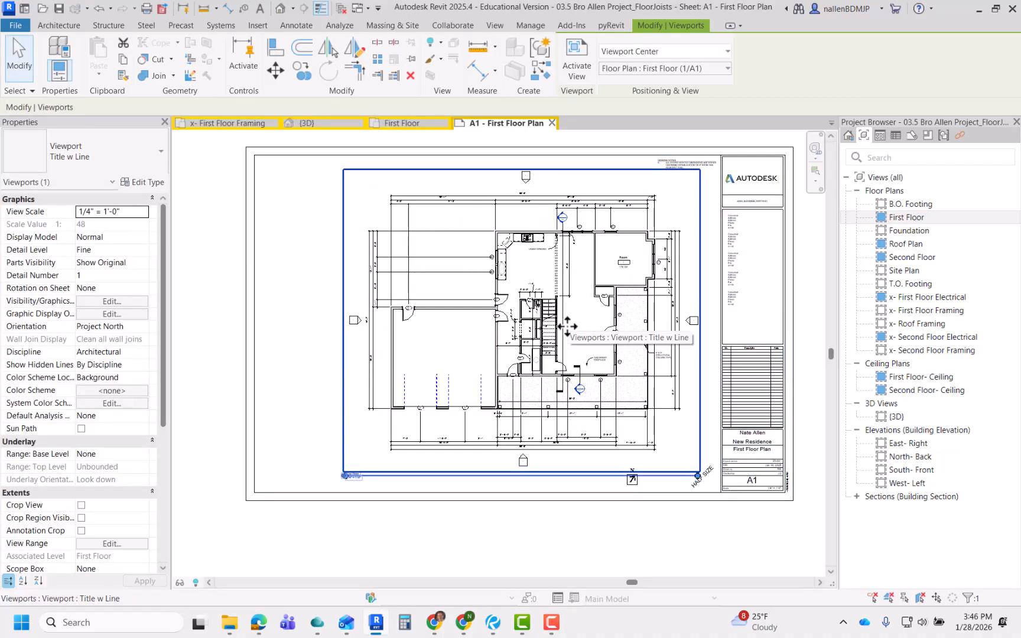
- Nudge the First Floor viewport back and forth horizontally, leaving it slightly closer to the title block and slightly higher on the sheet
{"action": "key", "text": "Left"}
{"action": "key", "text": "Left"}
{"action": "key", "text": "Left"}
{"action": "key", "text": "Left"}
{"action": "key", "text": "Left"}
{"action": "key", "text": "Left"}
{"action": "key", "text": "Left"}
{"action": "key", "text": "Left"}
{"action": "key", "text": "Left"}
{"action": "key", "text": "Left"}
{"action": "key", "text": "Left"}
{"action": "key", "text": "Left"}
{"action": "key", "text": "Right"}
{"action": "key", "text": "Right"}
{"action": "key", "text": "Right"}
{"action": "key", "text": "Right"}
{"action": "key", "text": "Right"}
{"action": "key", "text": "Right"}
{"action": "key", "text": "Right"}
{"action": "key", "text": "Right"}
{"action": "key", "text": "Right"}
{"action": "key", "text": "Right"}
{"action": "key", "text": "Right"}
{"action": "key", "text": "Right"}
{"action": "key", "text": "Right"}
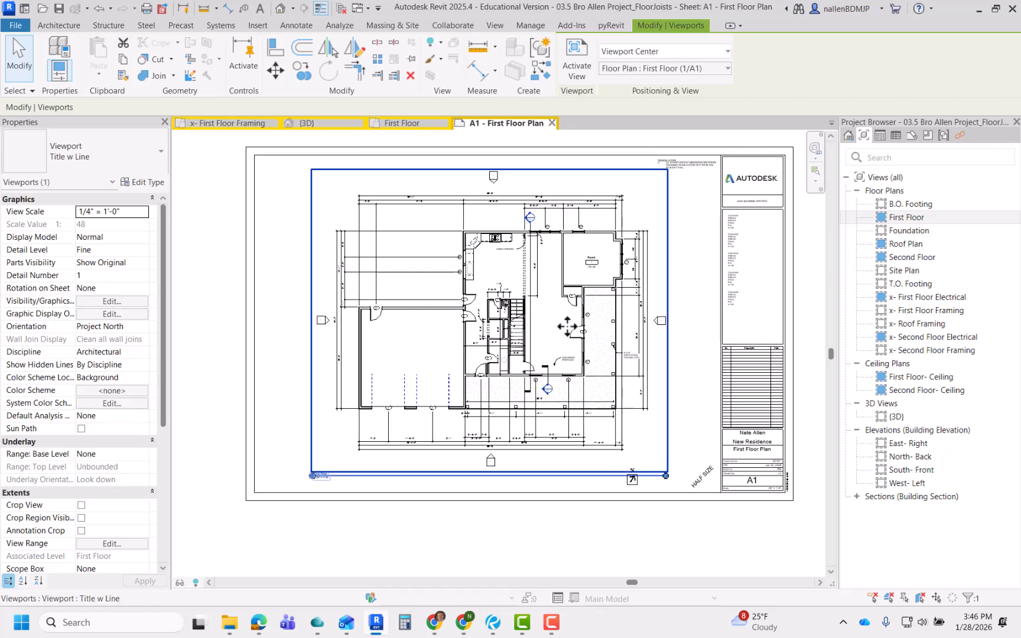
{"action": "key", "text": "Left"}
{"action": "key", "text": "Left"}
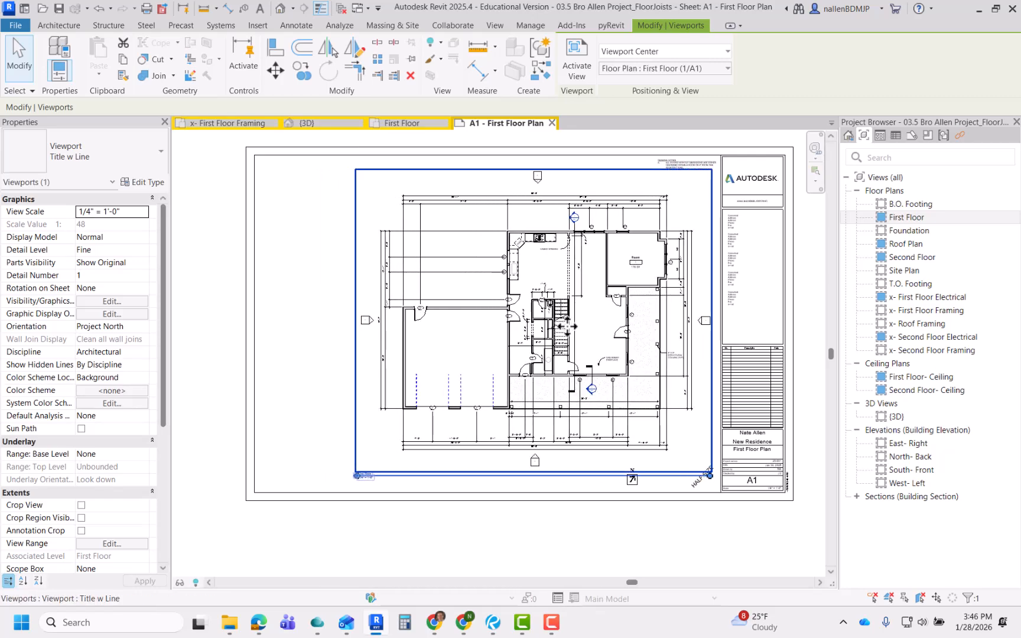
{"action": "key", "text": "Right"}
{"action": "key", "text": "Right"}
{"action": "key", "text": "Right"}
{"action": "key", "text": "Right"}
{"action": "key", "text": "Right"}
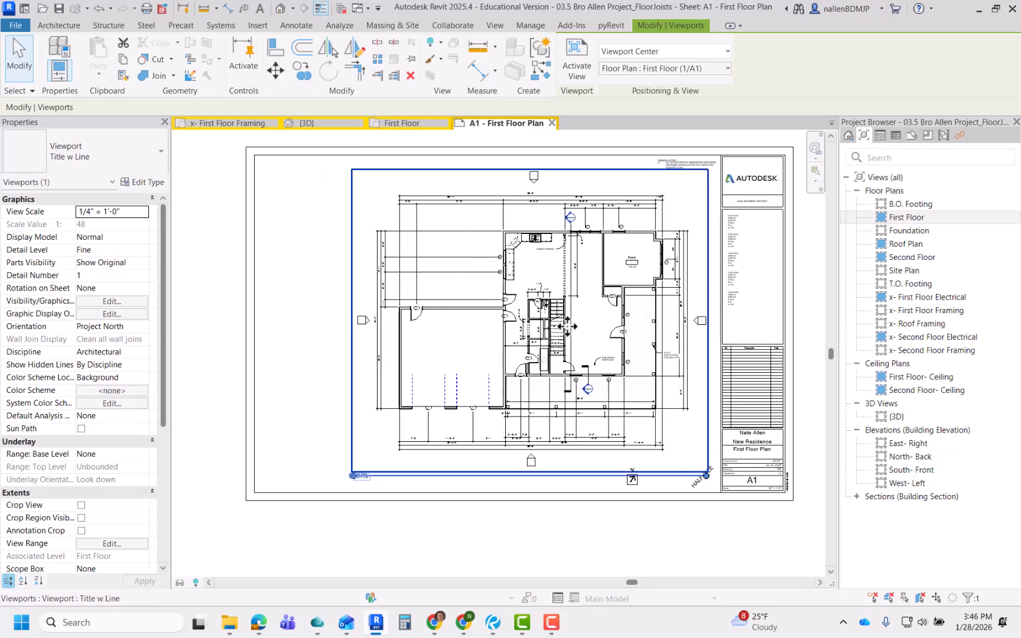
{"action": "key", "text": "Up"}
{"action": "key", "text": "Up"}
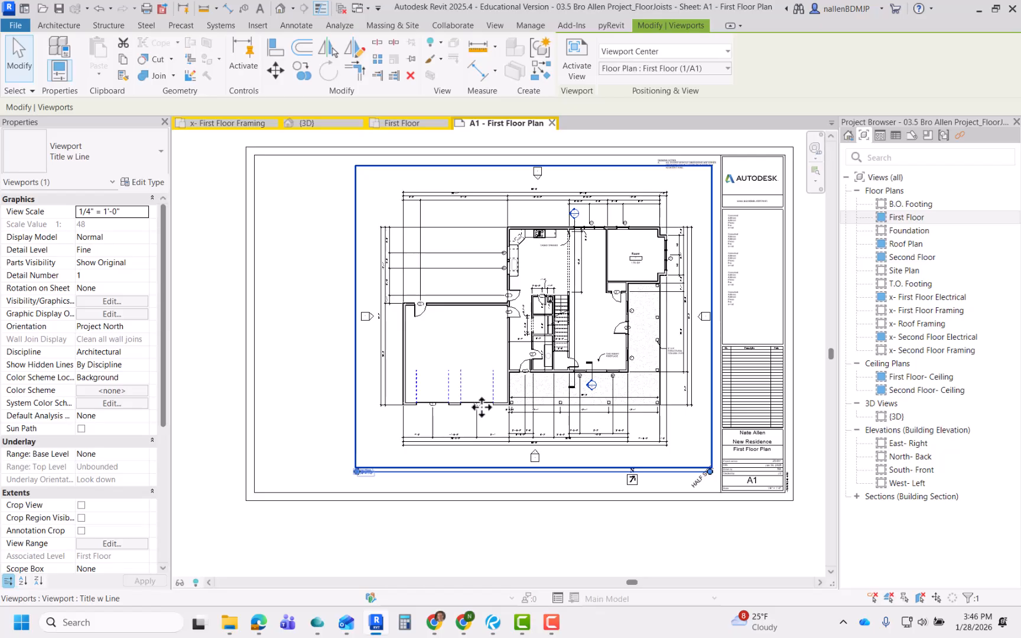
- Shift the First Floor view title toward the title block and shorten its line to end just before the north arrow
{"action": "left_click", "coordinate": [453, 534]}
{"action": "scroll", "coordinate": [367, 479], "scroll_direction": "up", "scroll_amount": 2}
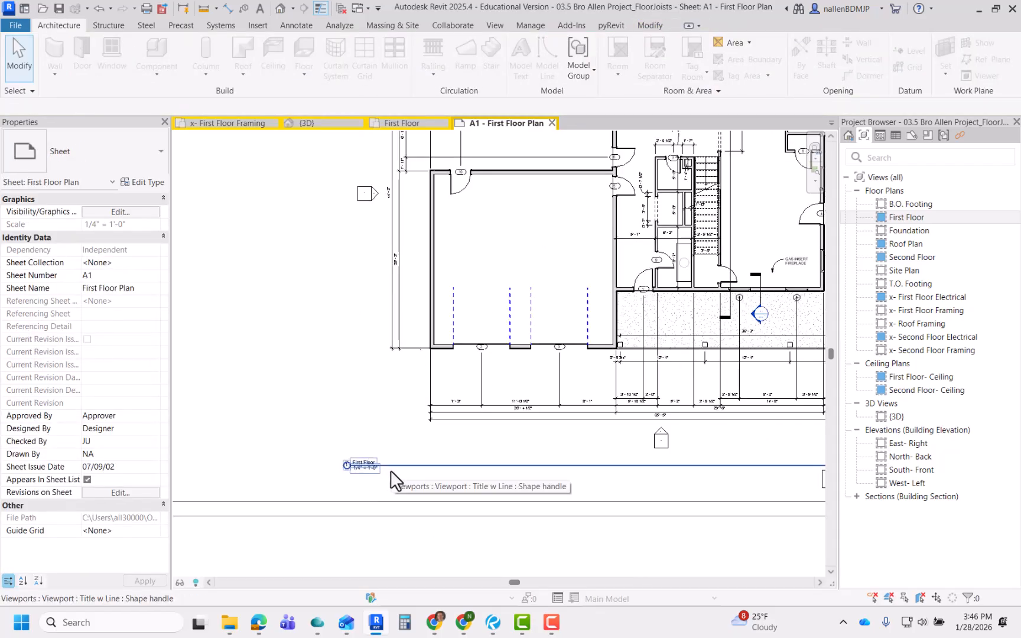
{"action": "middle_click_drag", "start_coordinate": [489, 467], "coordinate": [348, 450]}
{"action": "scroll", "coordinate": [349, 450], "scroll_direction": "down", "scroll_amount": 2}
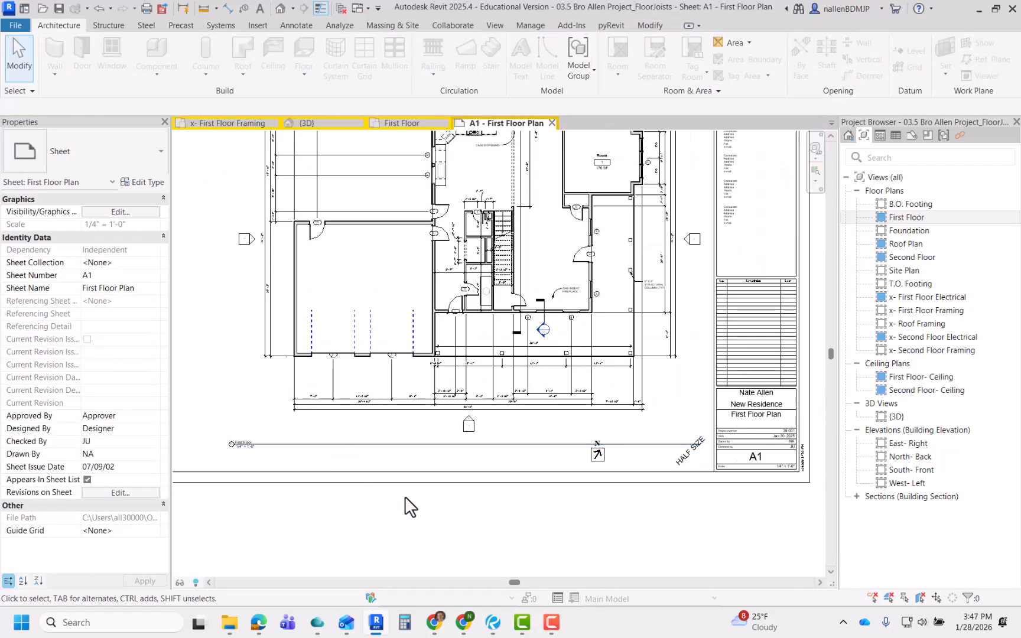
{"action": "left_click", "coordinate": [424, 444]}
{"action": "left_click_drag", "start_coordinate": [424, 444], "coordinate": [500, 450]}
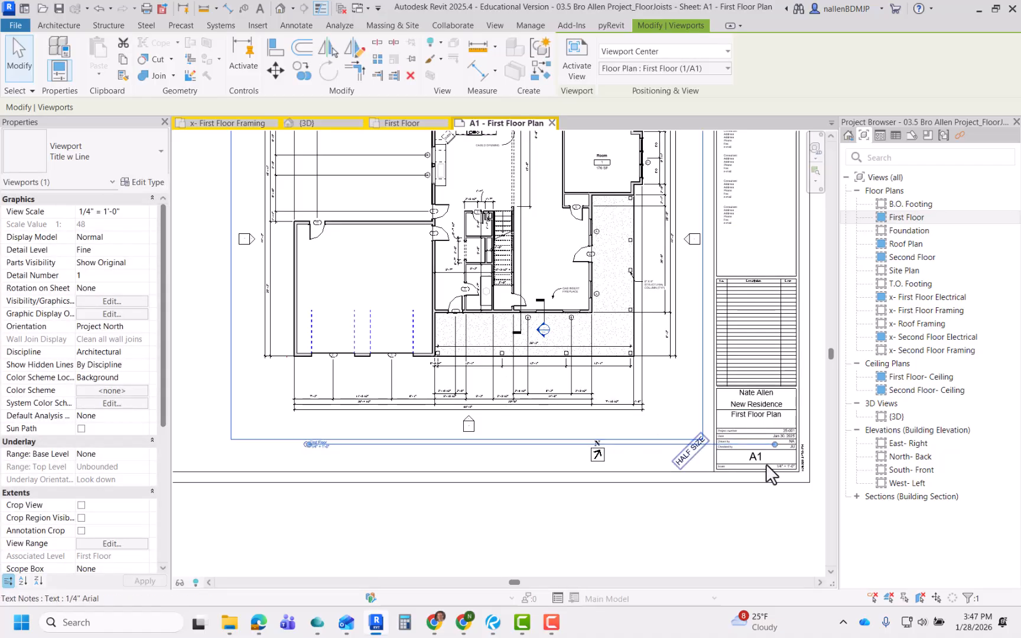
{"action": "left_click_drag", "start_coordinate": [774, 445], "coordinate": [700, 440]}
{"action": "left_click", "coordinate": [591, 541]}
- Examine the First Floor view title line and the viewport's boundary on the sheet
{"action": "scroll", "coordinate": [599, 449], "scroll_direction": "up", "scroll_amount": 3}
{"action": "scroll", "coordinate": [492, 506], "scroll_direction": "down", "scroll_amount": 3}
{"action": "left_click", "coordinate": [529, 535]}
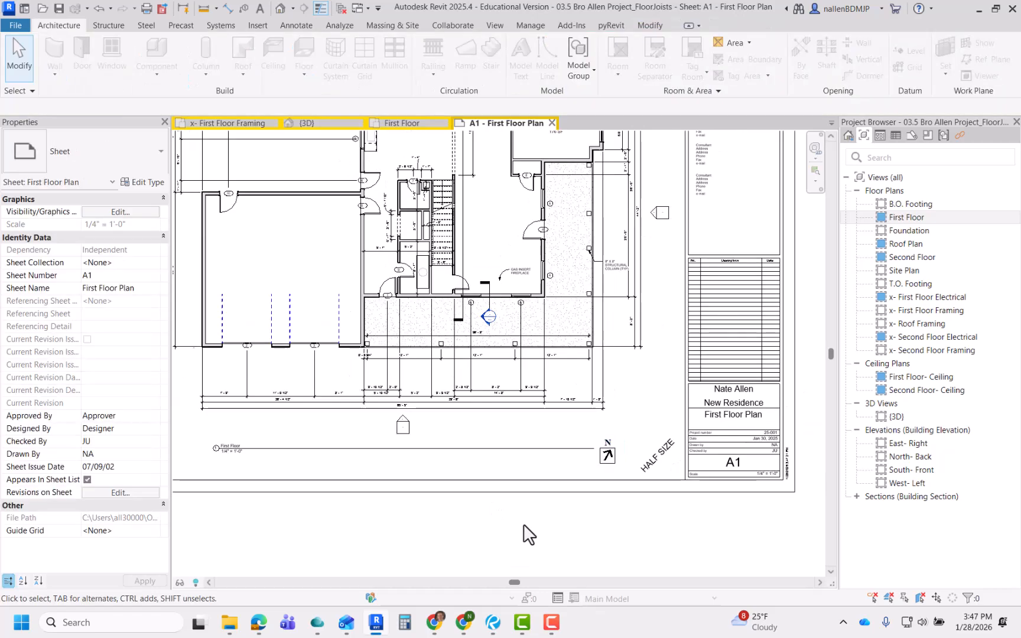
{"action": "mouse_move", "coordinate": [498, 520]}
{"action": "middle_mouse_down"}
{"action": "mouse_move", "coordinate": [571, 496]}
{"action": "mouse_move", "coordinate": [567, 584]}
{"action": "mouse_move", "coordinate": [562, 525]}
{"action": "middle_mouse_up"}
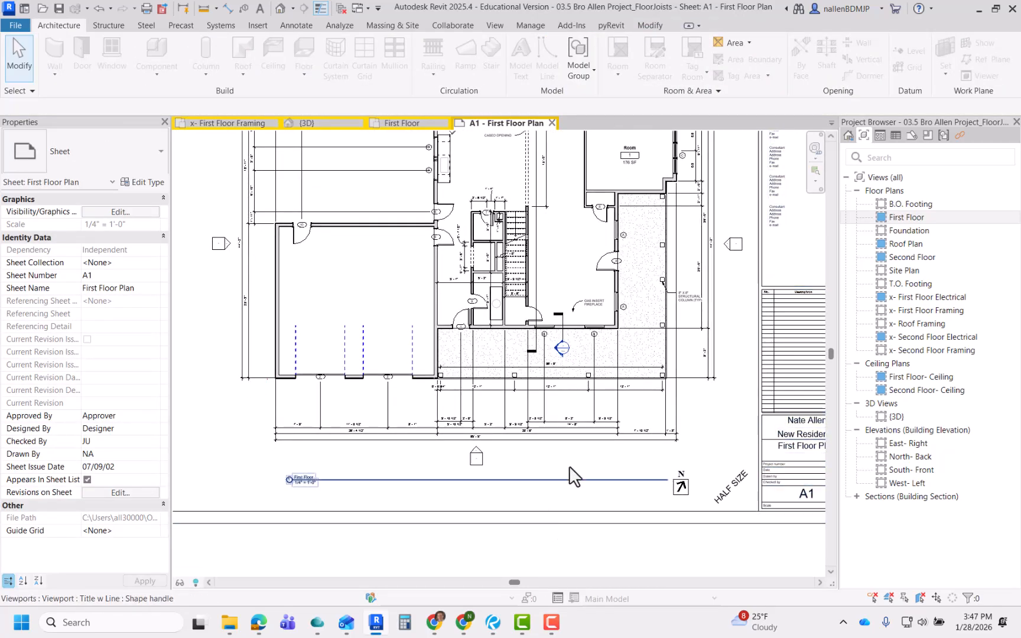
{"action": "left_click", "coordinate": [588, 428]}
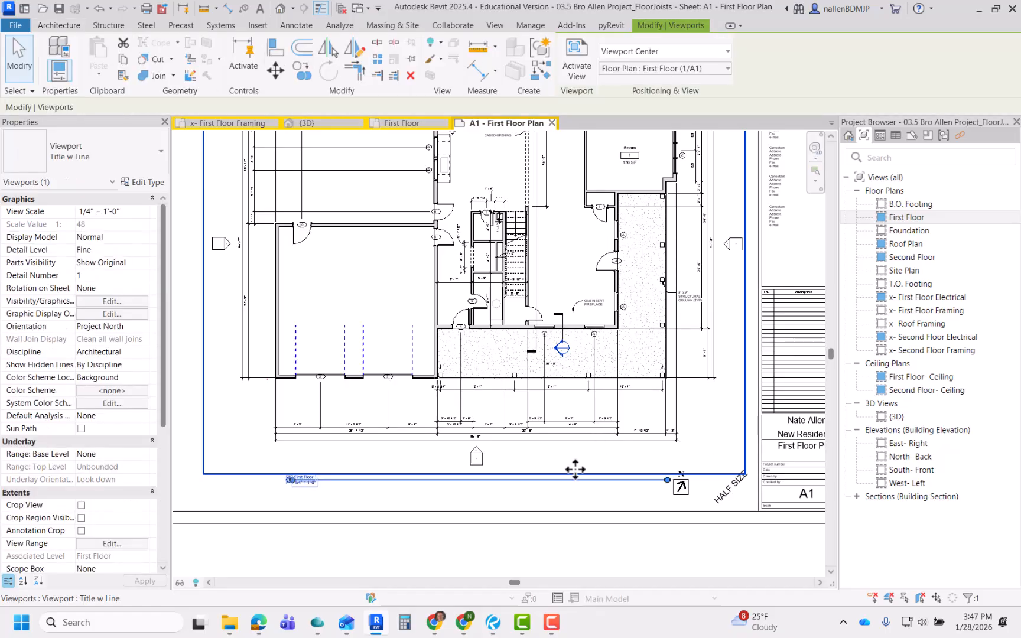
{"action": "mouse_move", "coordinate": [567, 504]}
{"action": "left_mouse_down"}
{"action": "mouse_move", "coordinate": [540, 558]}
{"action": "mouse_move", "coordinate": [513, 495]}
{"action": "mouse_move", "coordinate": [482, 542]}
{"action": "mouse_move", "coordinate": [502, 478]}
{"action": "mouse_move", "coordinate": [529, 489]}
{"action": "mouse_move", "coordinate": [525, 514]}
{"action": "left_mouse_up"}
{"action": "scroll", "coordinate": [519, 497], "scroll_direction": "down", "scroll_amount": 5}
{"action": "scroll", "coordinate": [526, 473], "scroll_direction": "up", "scroll_amount": 3}
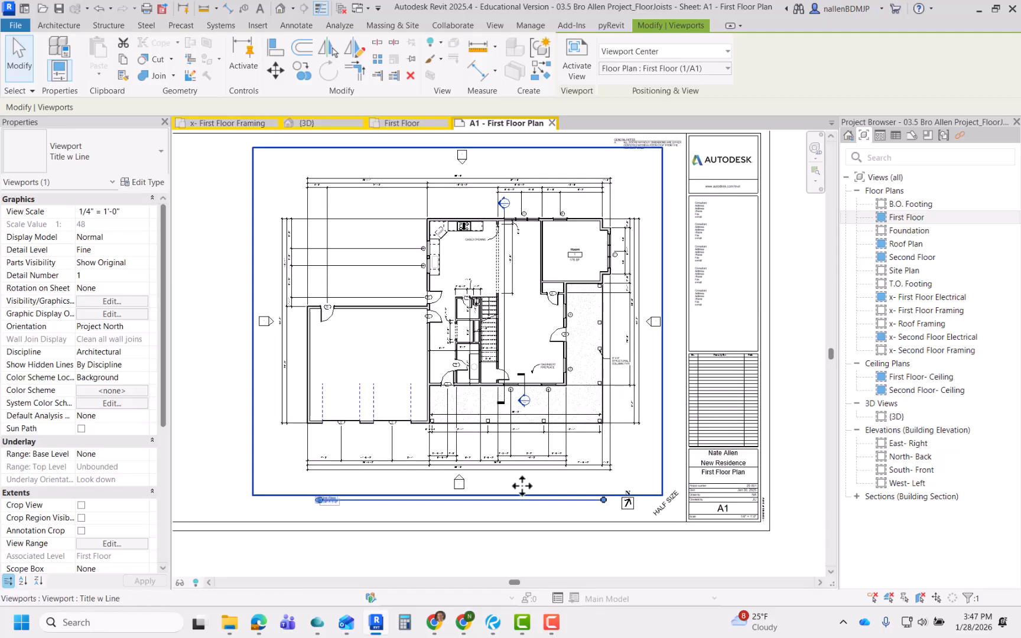
{"action": "middle_click_drag", "start_coordinate": [674, 369], "coordinate": [667, 416]}
{"action": "left_click", "coordinate": [797, 305]}
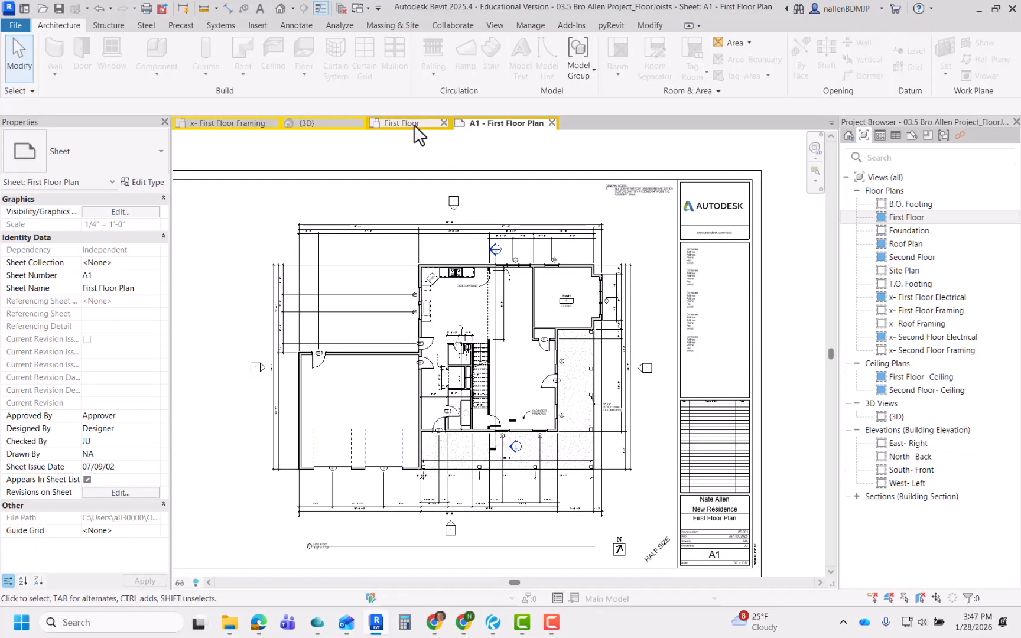
- Activate the First Floor view on the sheet, select the garage's rear exterior wall, and deactivate the view again
{"action": "double_click", "coordinate": [516, 332]}
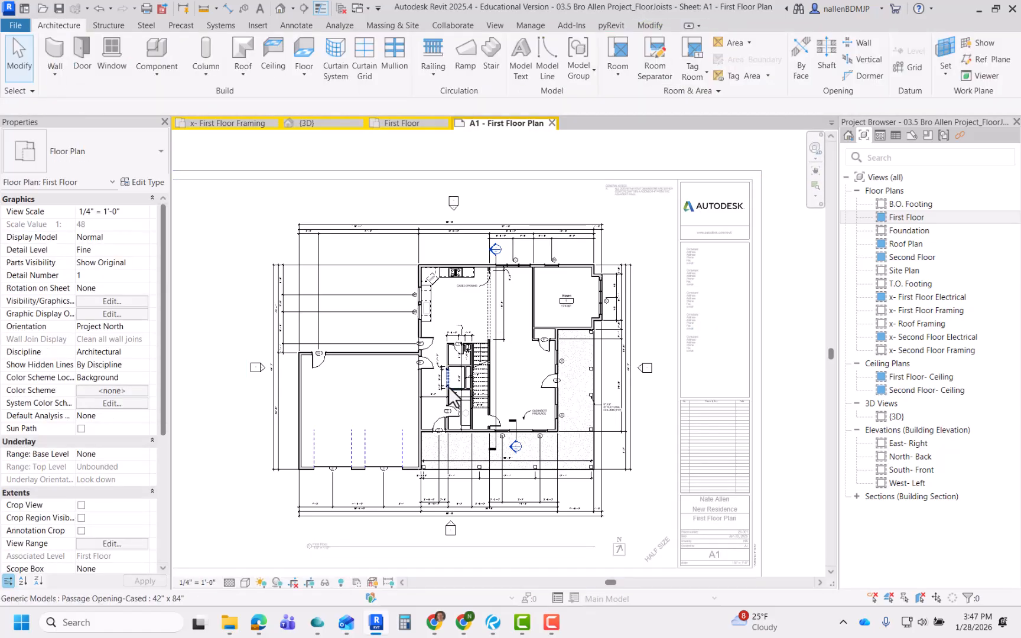
{"action": "scroll", "coordinate": [390, 358], "scroll_direction": "up", "scroll_amount": 3}
{"action": "left_click", "coordinate": [390, 334]}
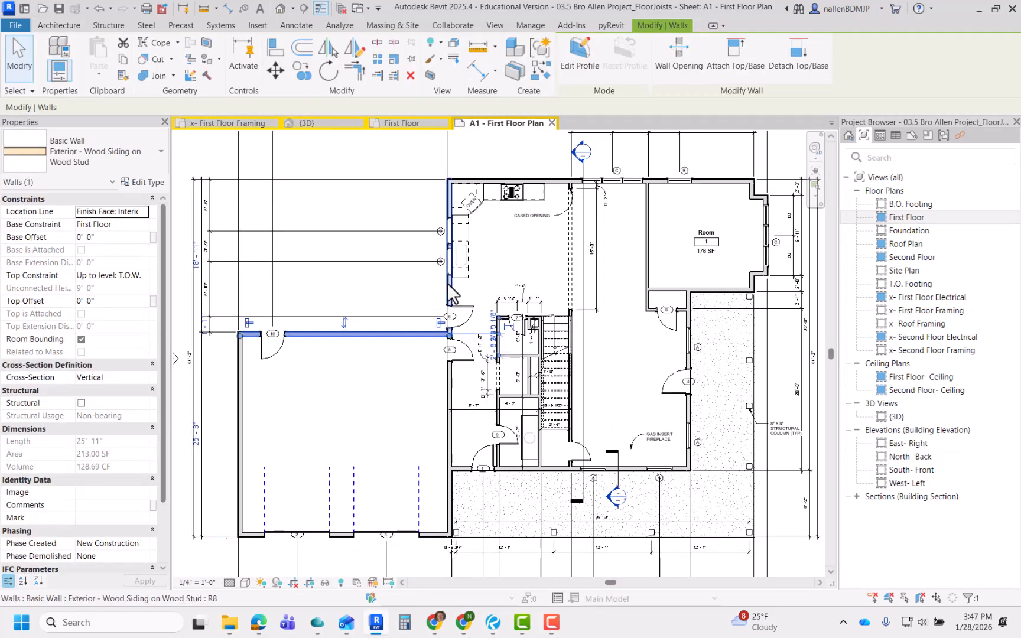
{"action": "scroll", "coordinate": [593, 306], "scroll_direction": "down", "scroll_amount": 3}
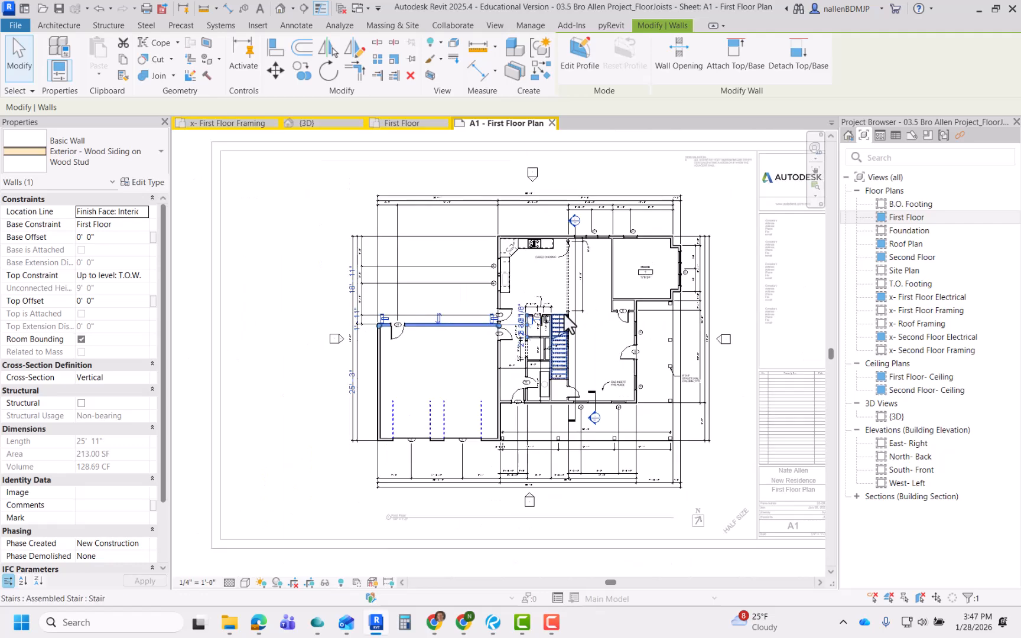
{"action": "scroll", "coordinate": [569, 315], "scroll_direction": "down", "scroll_amount": 2}
{"action": "middle_click_drag", "start_coordinate": [599, 331], "coordinate": [533, 336]}
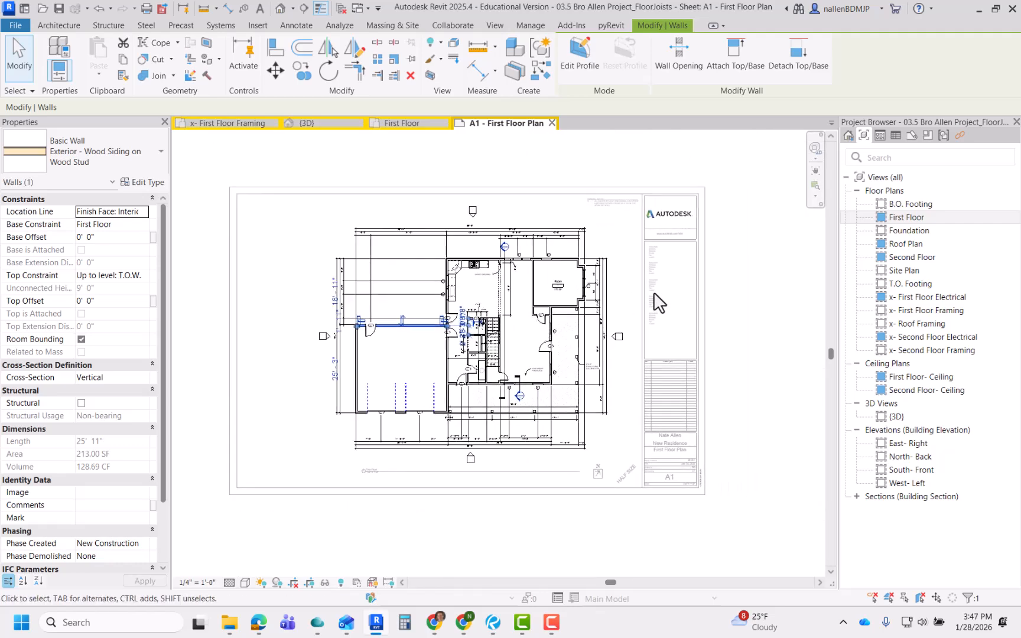
{"action": "double_click", "coordinate": [783, 296]}
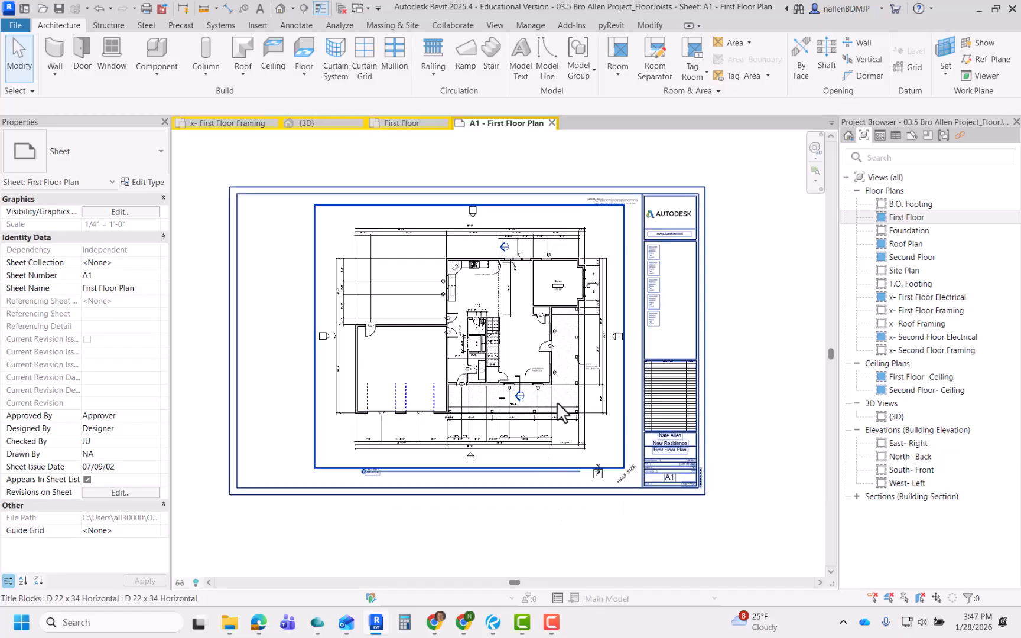
- Reposition the First Floor viewport slightly closer to the title block
{"action": "left_click", "coordinate": [574, 357]}
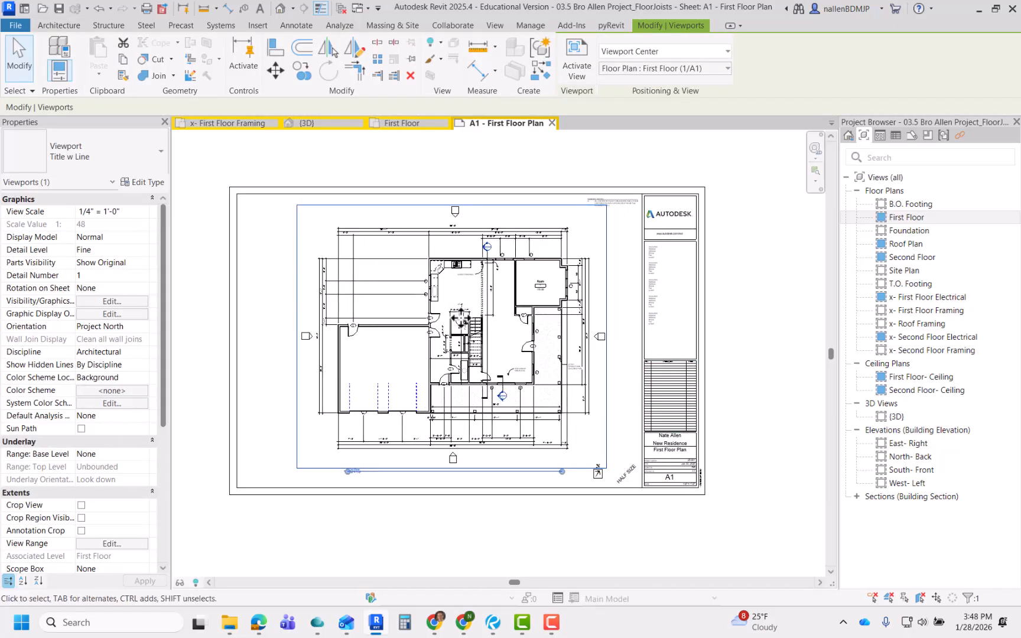
{"action": "left_click_drag", "start_coordinate": [461, 319], "coordinate": [468, 319]}
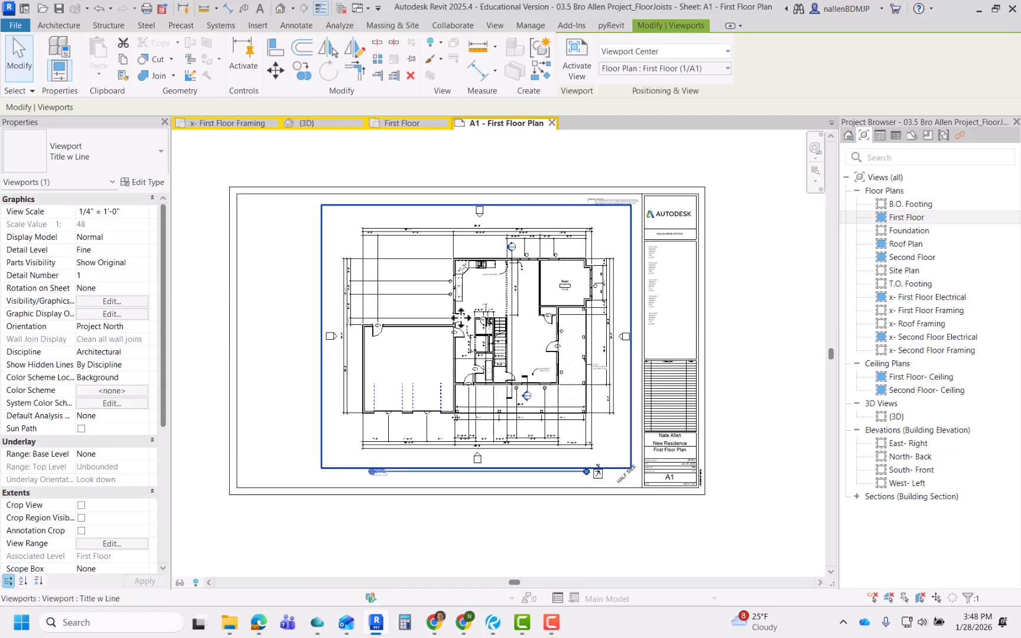
{"action": "left_click", "coordinate": [783, 304]}
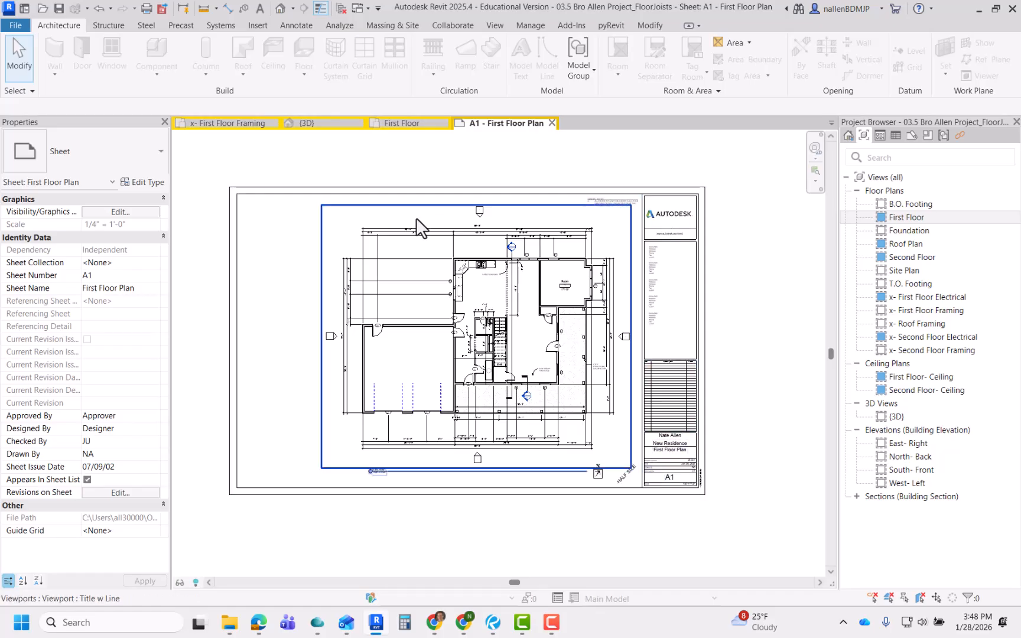
- Move the General Notes text out above the sheet border and bring it back inside the border beside the title block
{"action": "scroll", "coordinate": [619, 186], "scroll_direction": "up", "scroll_amount": 5}
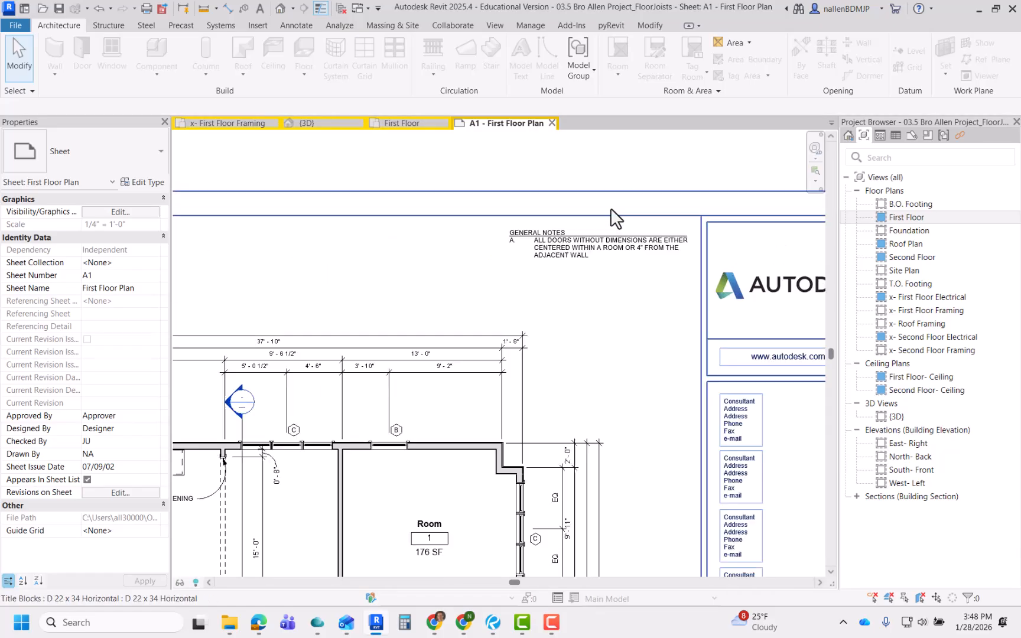
{"action": "left_click", "coordinate": [598, 248]}
{"action": "left_click_drag", "start_coordinate": [598, 249], "coordinate": [602, 177]}
{"action": "scroll", "coordinate": [561, 296], "scroll_direction": "down", "scroll_amount": 3}
{"action": "left_click", "coordinate": [492, 200]}
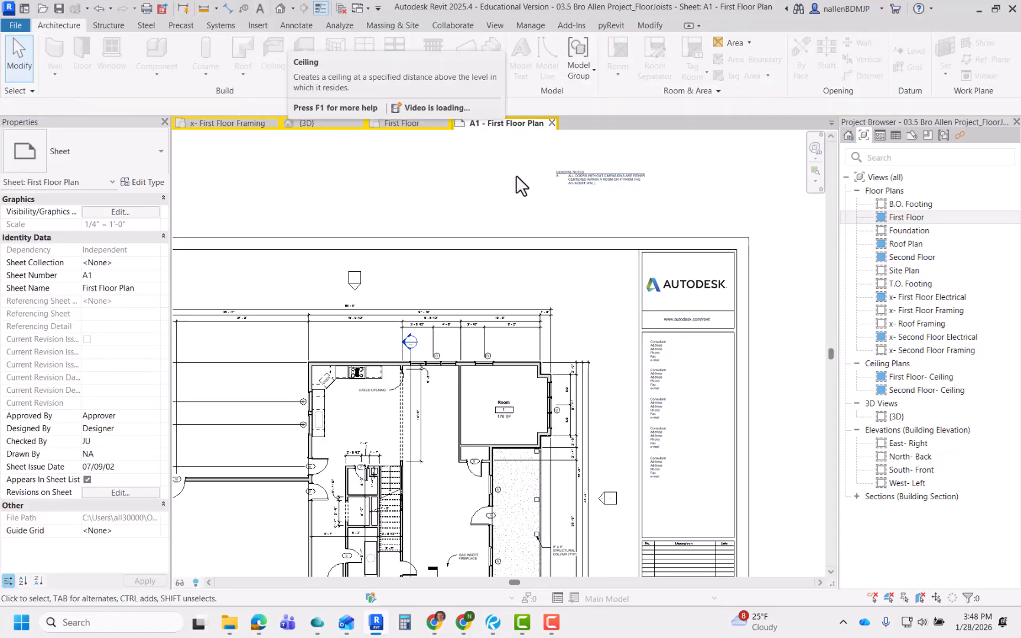
{"action": "left_click_drag", "start_coordinate": [577, 190], "coordinate": [564, 282]}
{"action": "scroll", "coordinate": [476, 366], "scroll_direction": "down", "scroll_amount": 3}
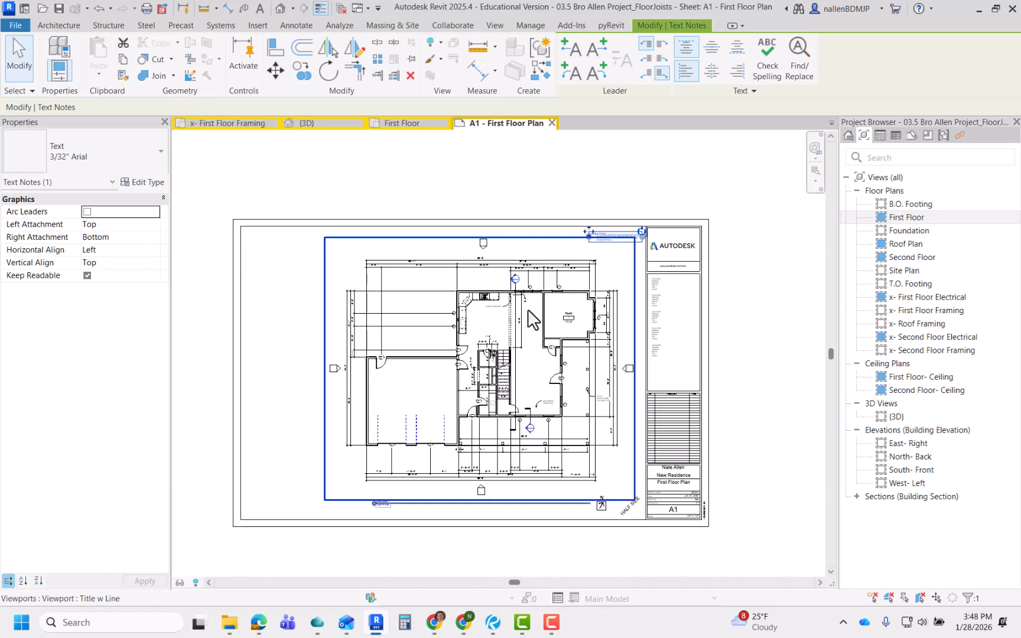
- Activate the First Floor view on the sheet and place a 1/4" Arial text note reading TEST above the dimensions behind the garage
{"action": "left_click", "coordinate": [399, 324]}
{"action": "double_click", "coordinate": [399, 324]}
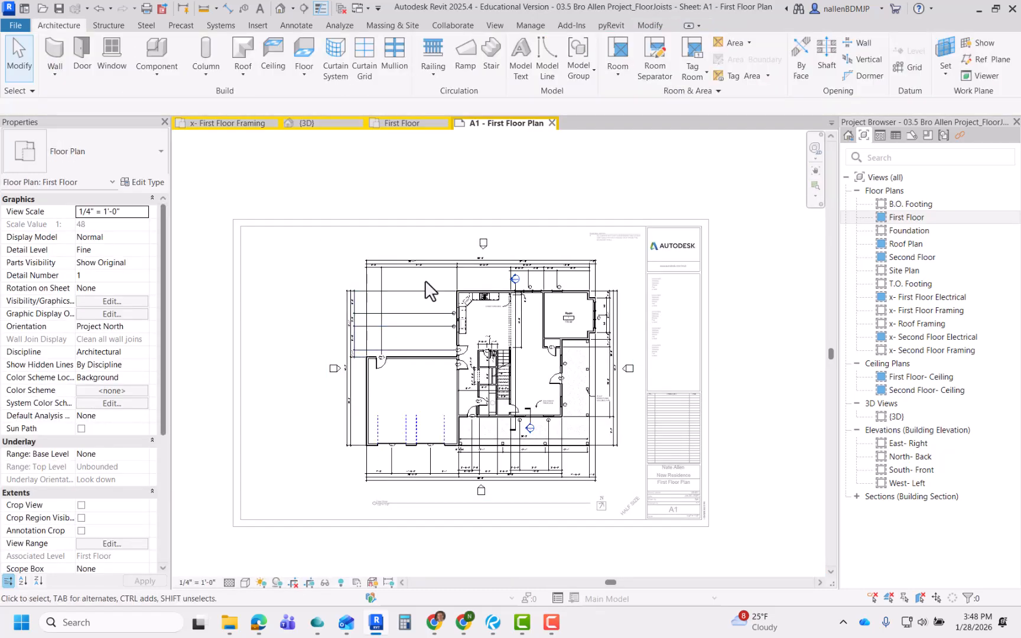
{"action": "scroll", "coordinate": [425, 280], "scroll_direction": "up", "scroll_amount": 2}
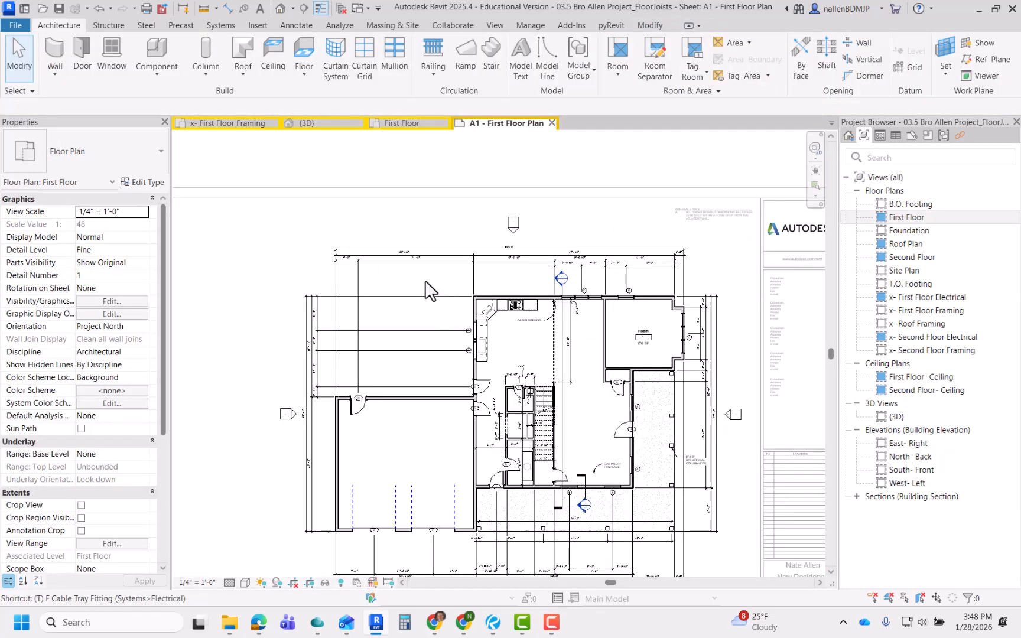
{"action": "key", "text": "t"}
{"action": "key", "text": "x"}
{"action": "scroll", "coordinate": [373, 260], "scroll_direction": "up", "scroll_amount": 2}
{"action": "left_click", "coordinate": [362, 182]}
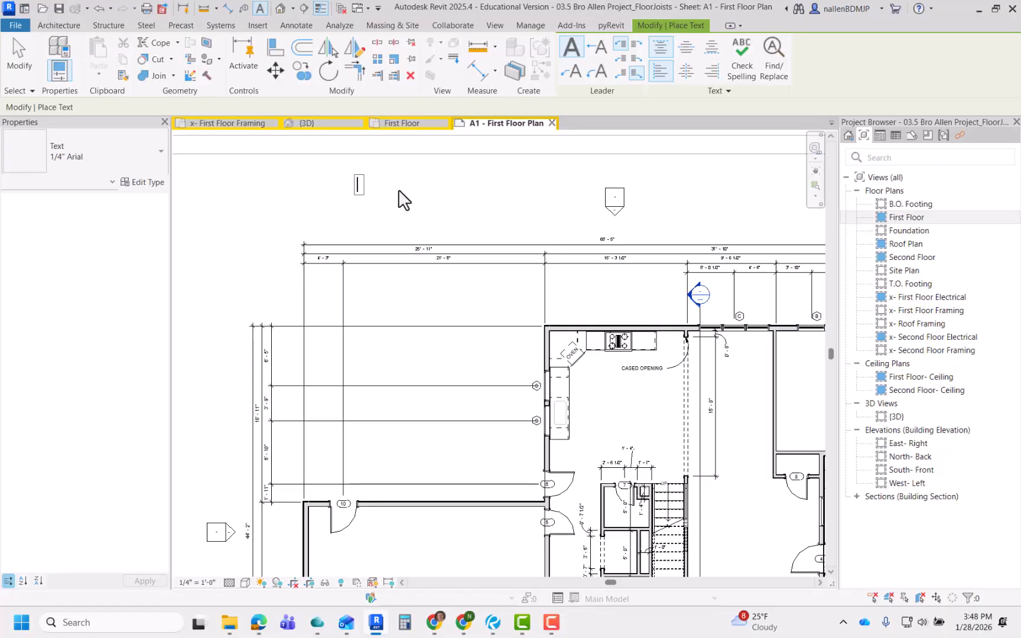
{"action": "type", "text": "TEST"}
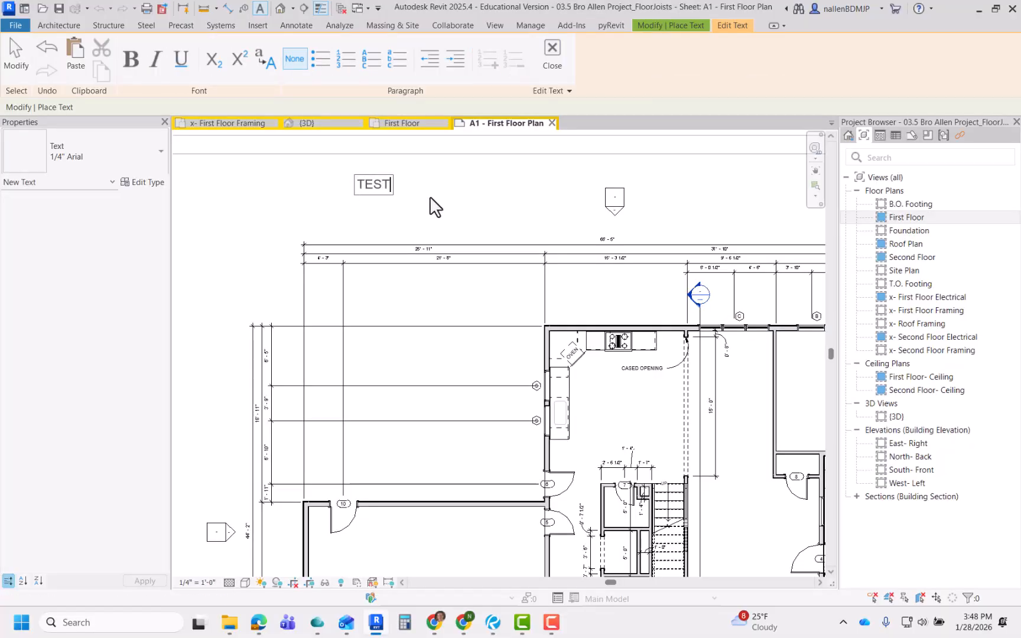
{"action": "key", "text": "Escape"}
{"action": "key", "text": "Escape"}
{"action": "scroll", "coordinate": [440, 227], "scroll_direction": "down", "scroll_amount": 2}
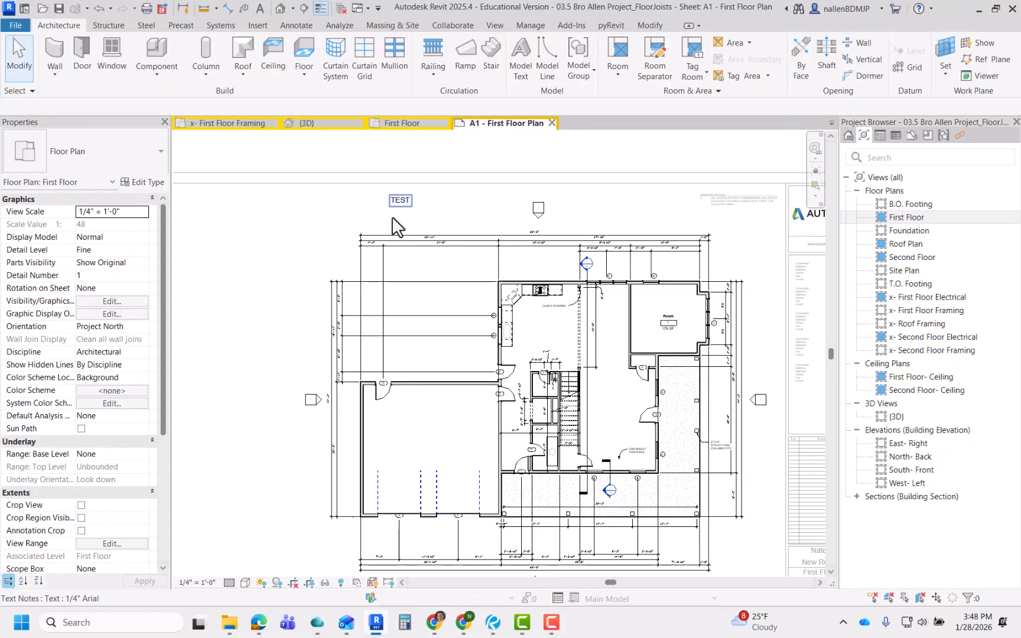
- Move the TEST note closer to the plan's upper dimensions and deactivate the First Floor view
{"action": "scroll", "coordinate": [392, 216], "scroll_direction": "down", "scroll_amount": 2}
{"action": "left_click", "coordinate": [399, 213]}
{"action": "scroll", "coordinate": [398, 216], "scroll_direction": "up", "scroll_amount": 2}
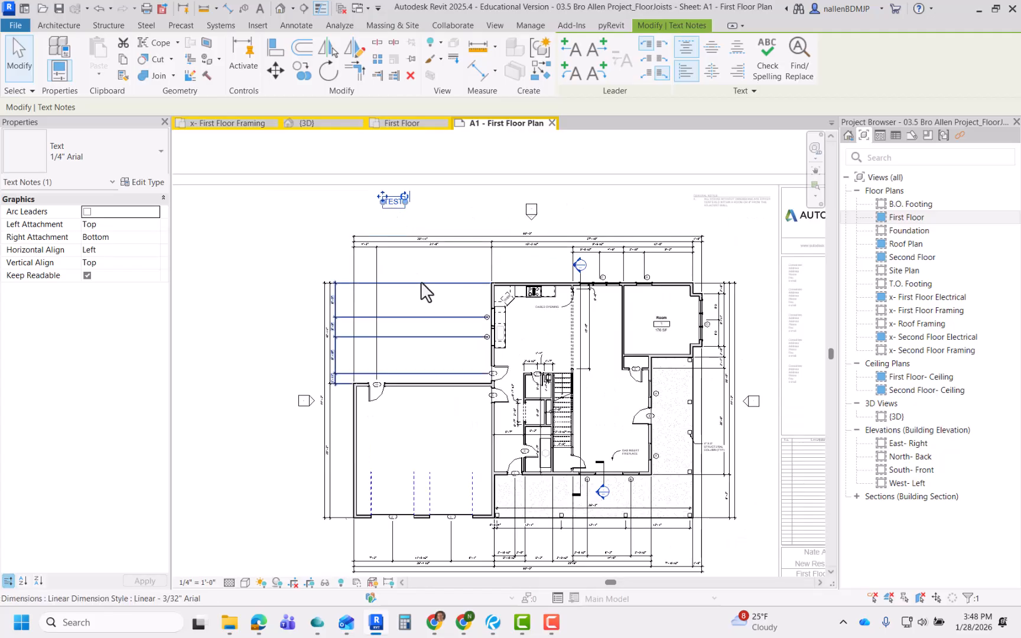
{"action": "left_click_drag", "start_coordinate": [390, 199], "coordinate": [428, 217], "text": "ctrl"}
{"action": "scroll", "coordinate": [431, 248], "scroll_direction": "down", "scroll_amount": 2}
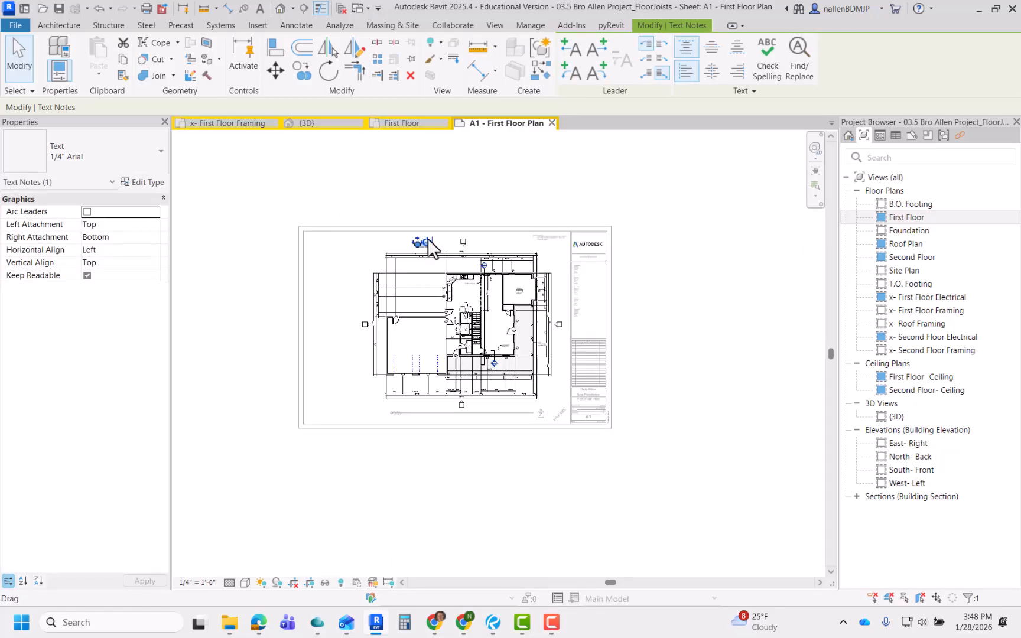
{"action": "left_click", "coordinate": [500, 190]}
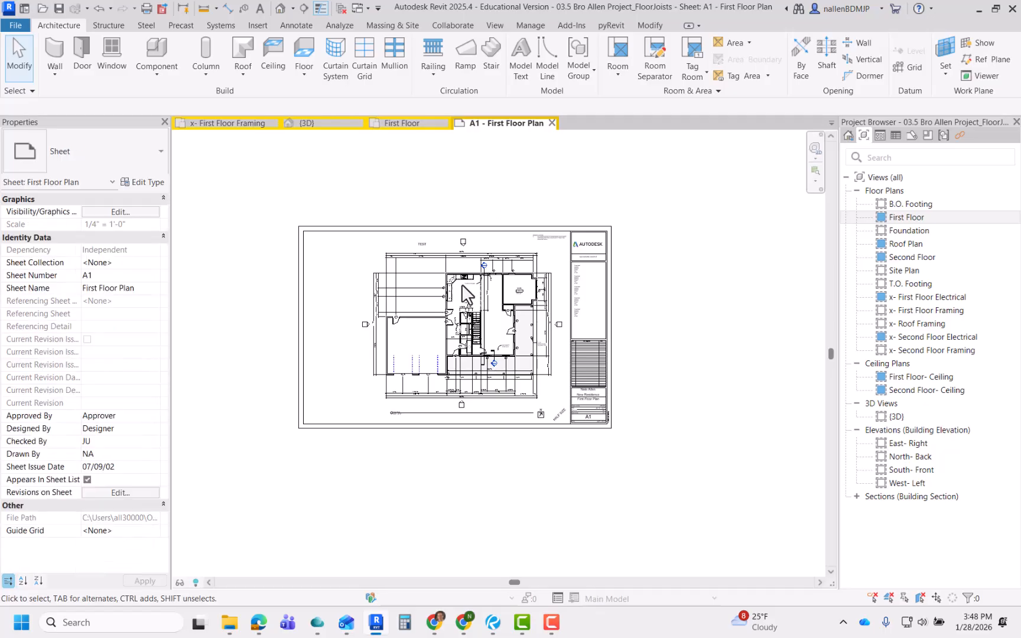
- Place a 1/4" Arial text note reading HALF SIZE on the sheet, below the border near the north arrow
{"action": "left_click_drag", "start_coordinate": [455, 297], "coordinate": [480, 316]}
{"action": "scroll", "coordinate": [423, 305], "scroll_direction": "up", "scroll_amount": 2}
{"action": "scroll", "coordinate": [421, 303], "scroll_direction": "down", "scroll_amount": 1}
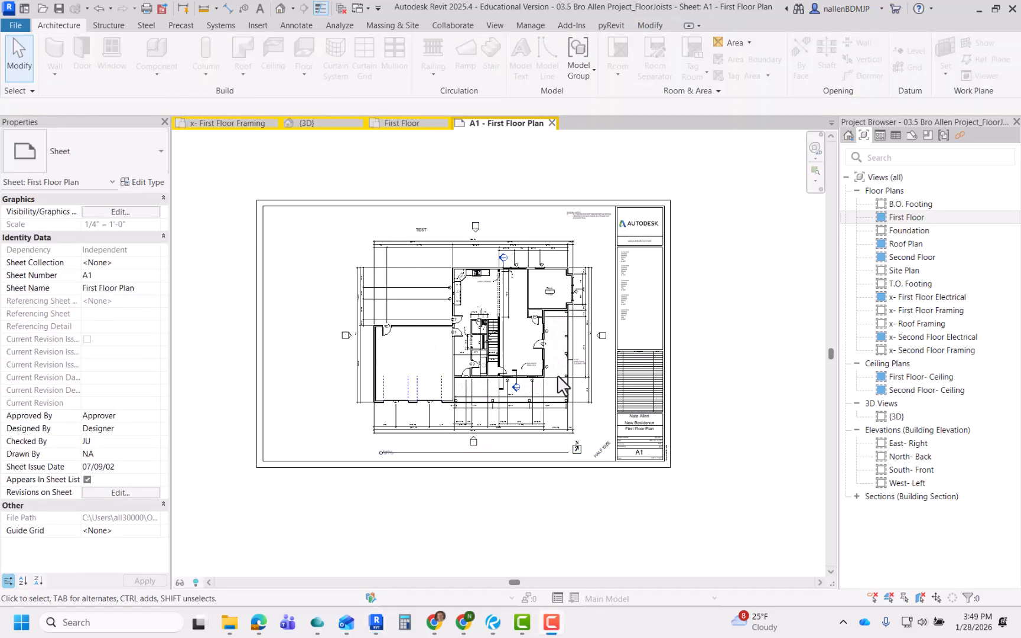
{"action": "scroll", "coordinate": [581, 449], "scroll_direction": "up", "scroll_amount": 5}
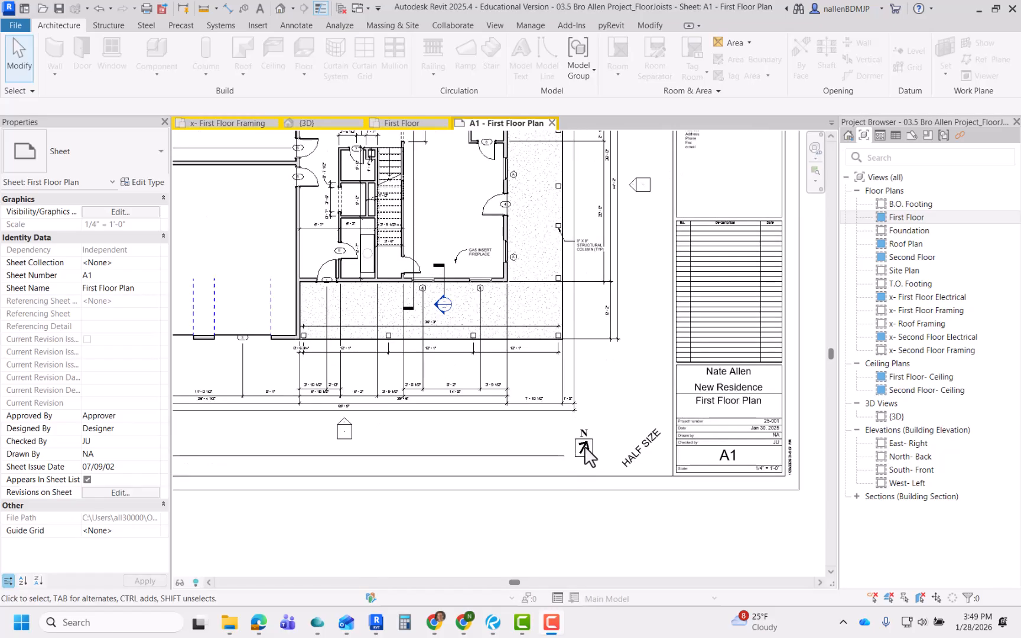
{"action": "scroll", "coordinate": [567, 449], "scroll_direction": "up", "scroll_amount": 3}
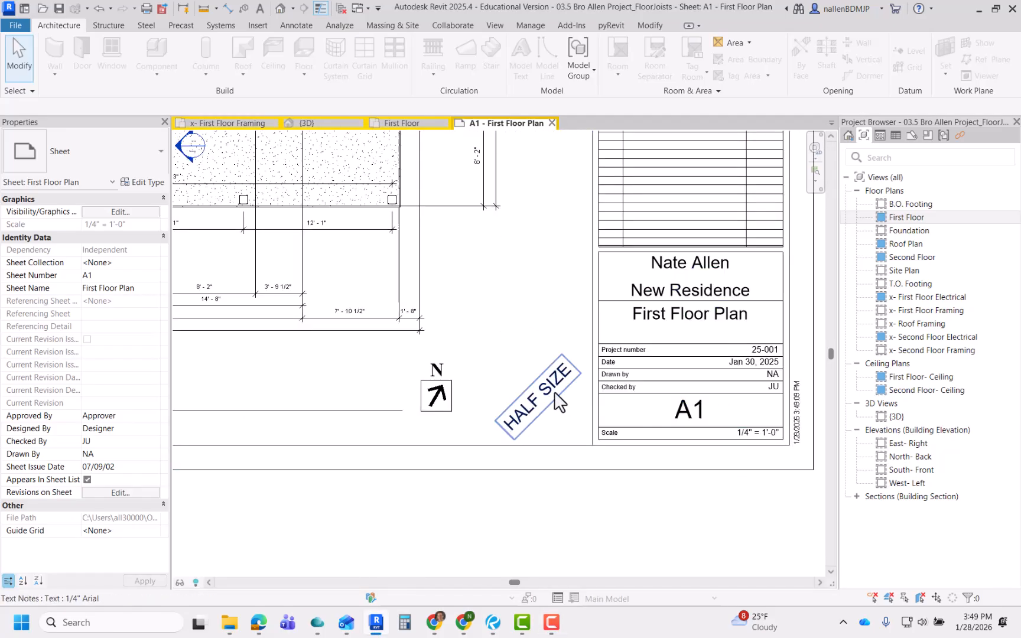
{"action": "left_click", "coordinate": [260, 7]}
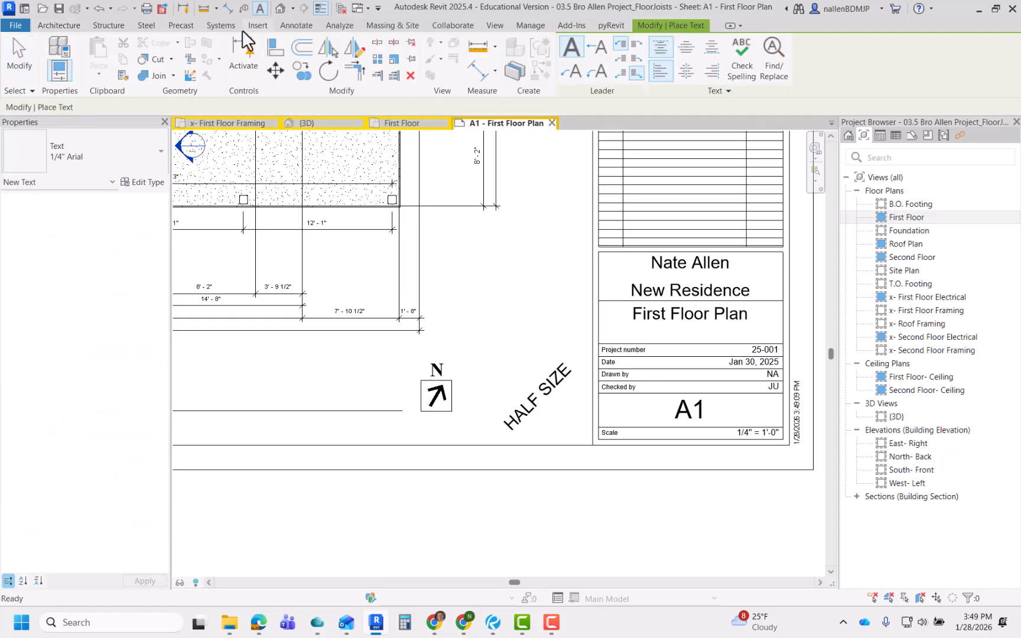
{"action": "left_click", "coordinate": [125, 145]}
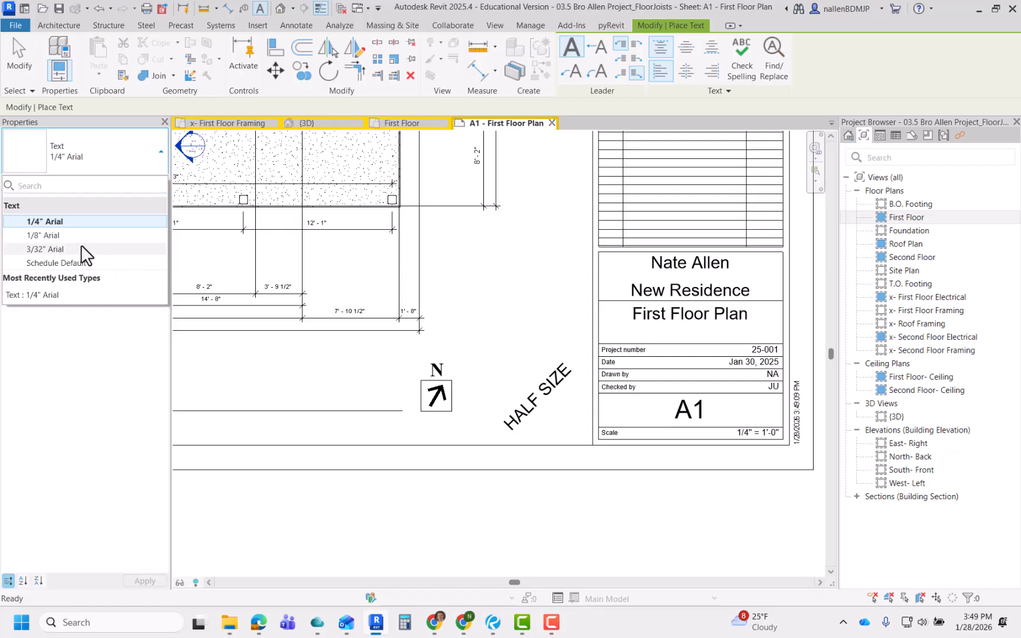
{"action": "left_click", "coordinate": [51, 222]}
{"action": "scroll", "coordinate": [577, 392], "scroll_direction": "down", "scroll_amount": 1}
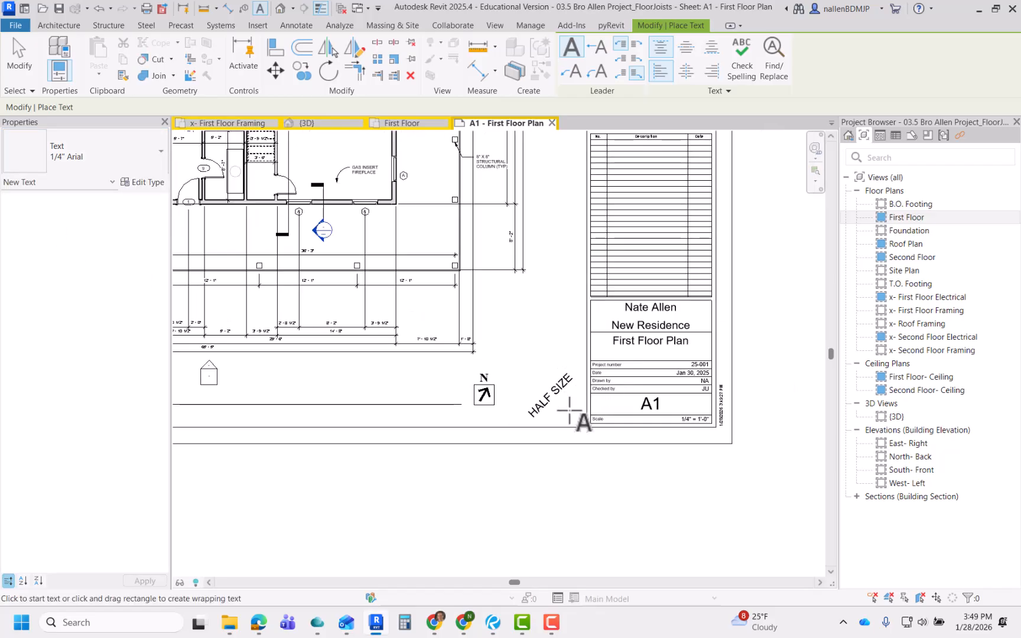
{"action": "scroll", "coordinate": [499, 501], "scroll_direction": "up", "scroll_amount": 1}
{"action": "left_click", "coordinate": [484, 473]}
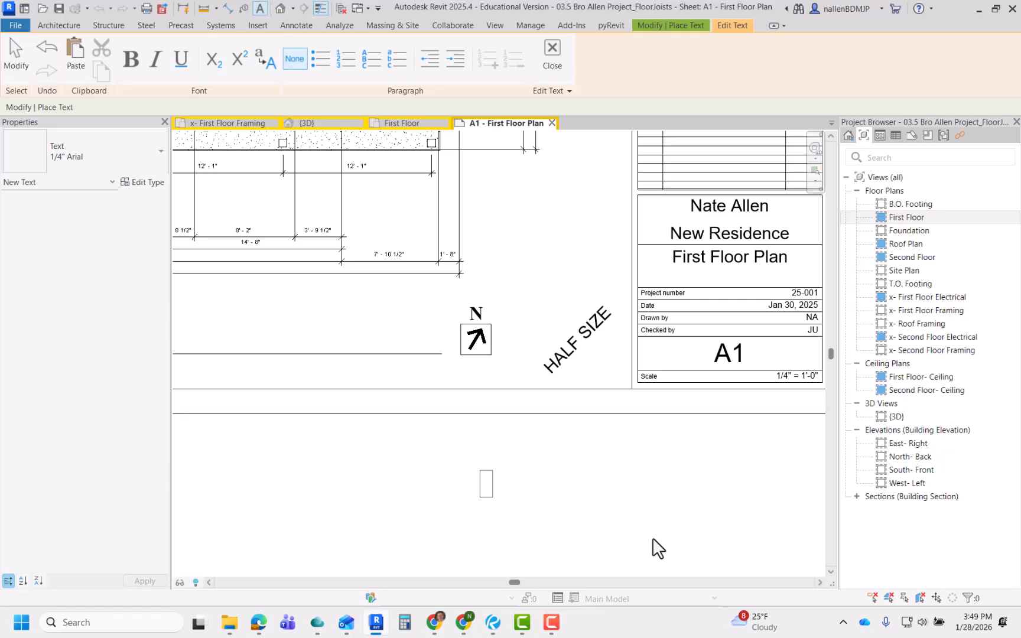
{"action": "type", "text": "HALF SIX"}
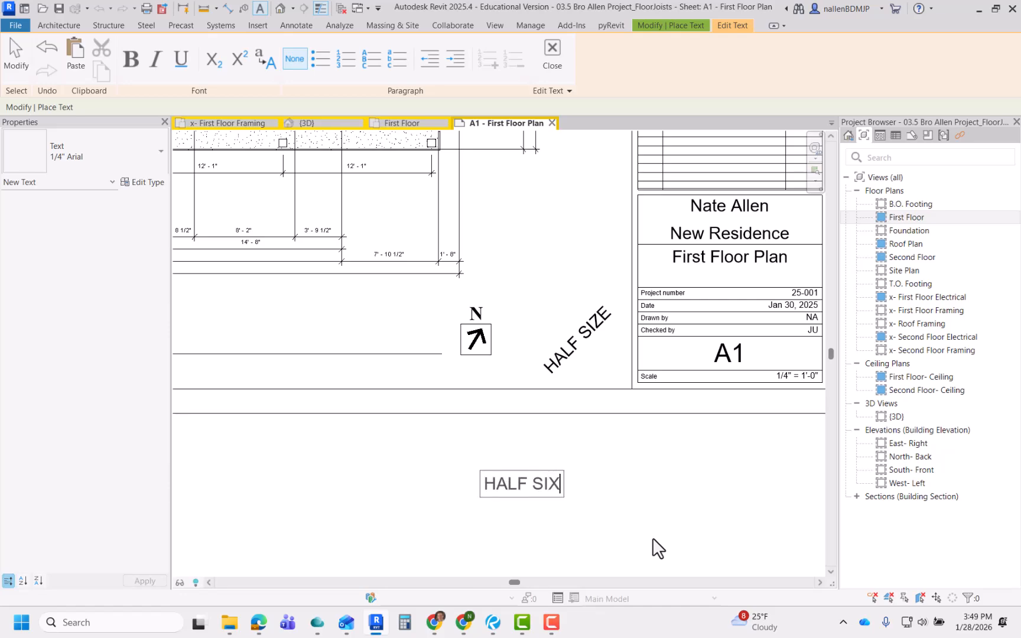
{"action": "key", "text": "BackSpace"}
{"action": "type", "text": "ZE"}
{"action": "left_click", "coordinate": [658, 548]}
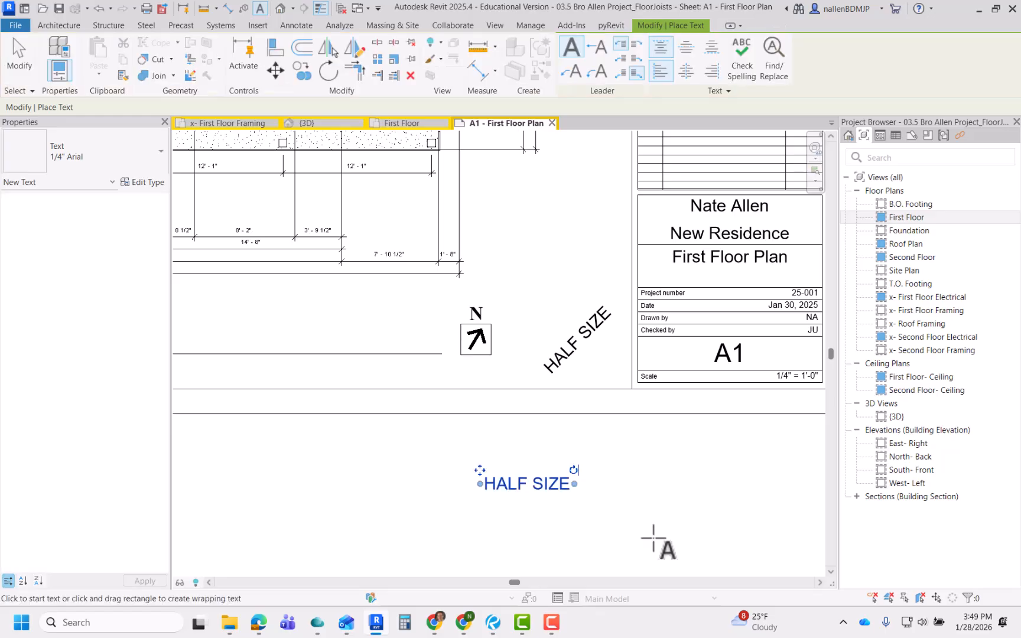
- Rotate the new HALF SIZE note about 45 degrees and move it between the north arrow and the title block
{"action": "scroll", "coordinate": [572, 467], "scroll_direction": "up", "scroll_amount": 1}
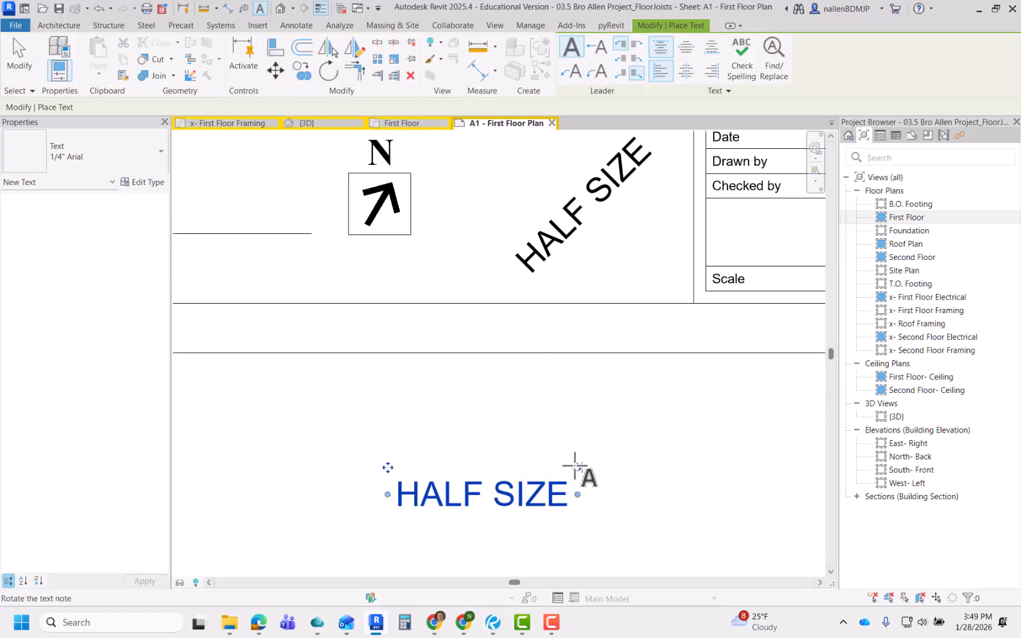
{"action": "left_click_drag", "start_coordinate": [576, 468], "coordinate": [544, 378]}
{"action": "scroll", "coordinate": [543, 378], "scroll_direction": "down", "scroll_amount": 1}
{"action": "scroll", "coordinate": [444, 485], "scroll_direction": "up", "scroll_amount": 1}
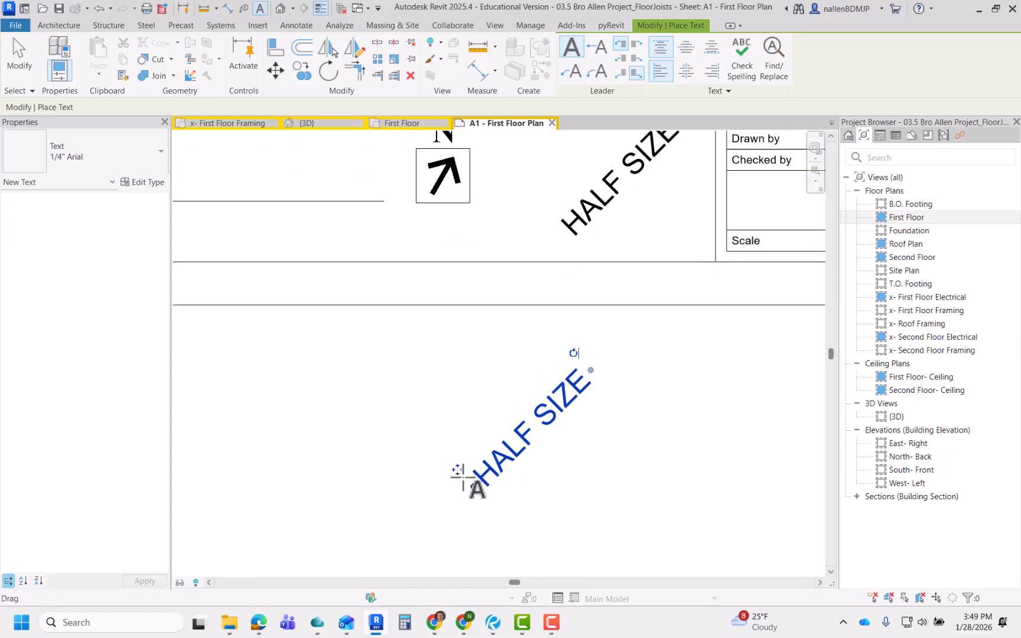
{"action": "left_click_drag", "start_coordinate": [453, 471], "coordinate": [491, 381]}
{"action": "scroll", "coordinate": [455, 471], "scroll_direction": "down", "scroll_amount": 2}
{"action": "scroll", "coordinate": [490, 381], "scroll_direction": "up", "scroll_amount": 2}
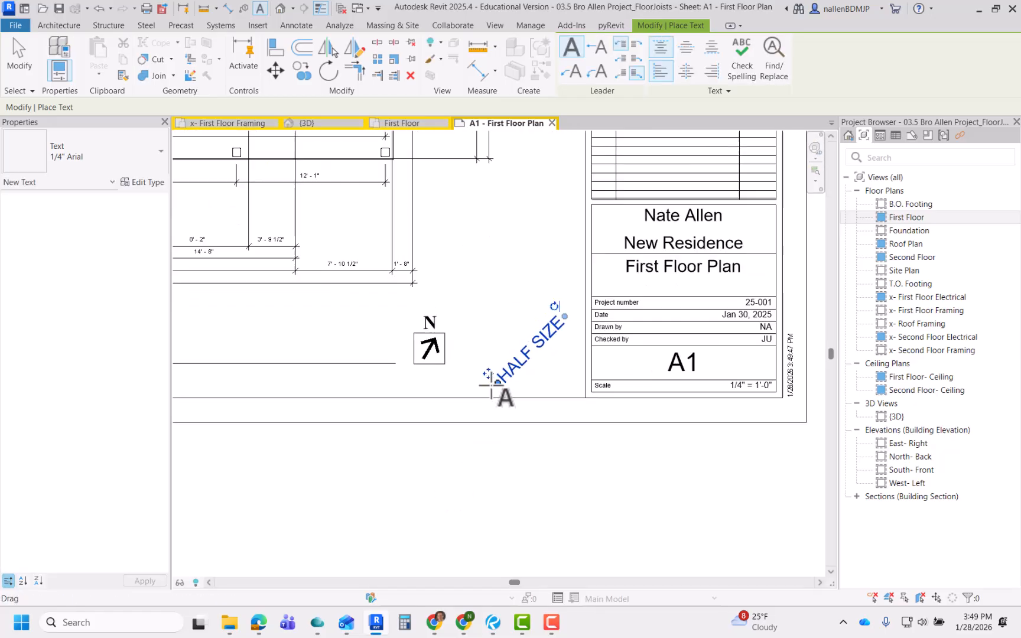
- Delete the duplicate HALF SIZE note beside the title block and leave the Delete command
{"action": "key", "text": "Escape"}
{"action": "key", "text": "Escape"}
{"action": "key", "text": "d"}
{"action": "key", "text": "e"}
{"action": "middle_click_drag", "start_coordinate": [525, 343], "coordinate": [531, 354]}
{"action": "scroll", "coordinate": [535, 363], "scroll_direction": "up", "scroll_amount": 1}
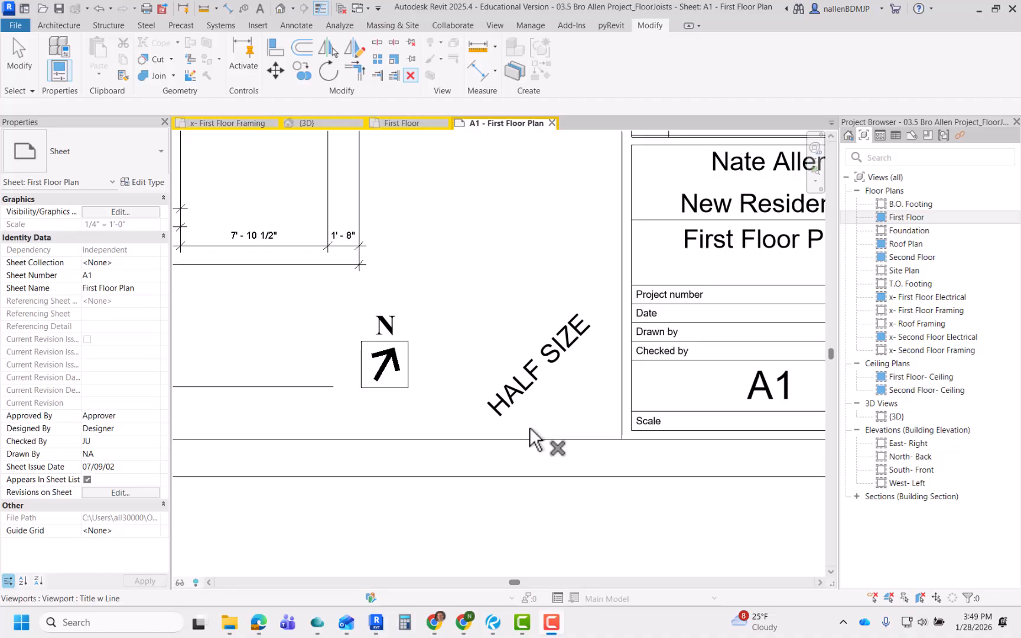
{"action": "scroll", "coordinate": [513, 419], "scroll_direction": "down", "scroll_amount": 5}
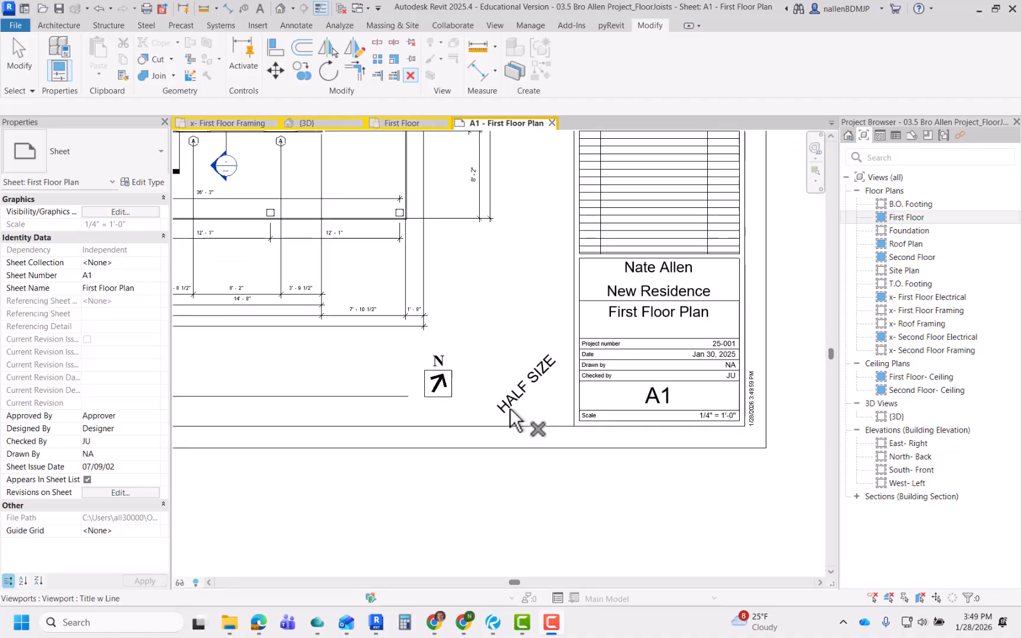
{"action": "key", "text": "Escape"}
{"action": "scroll", "coordinate": [656, 432], "scroll_direction": "down", "scroll_amount": 3}
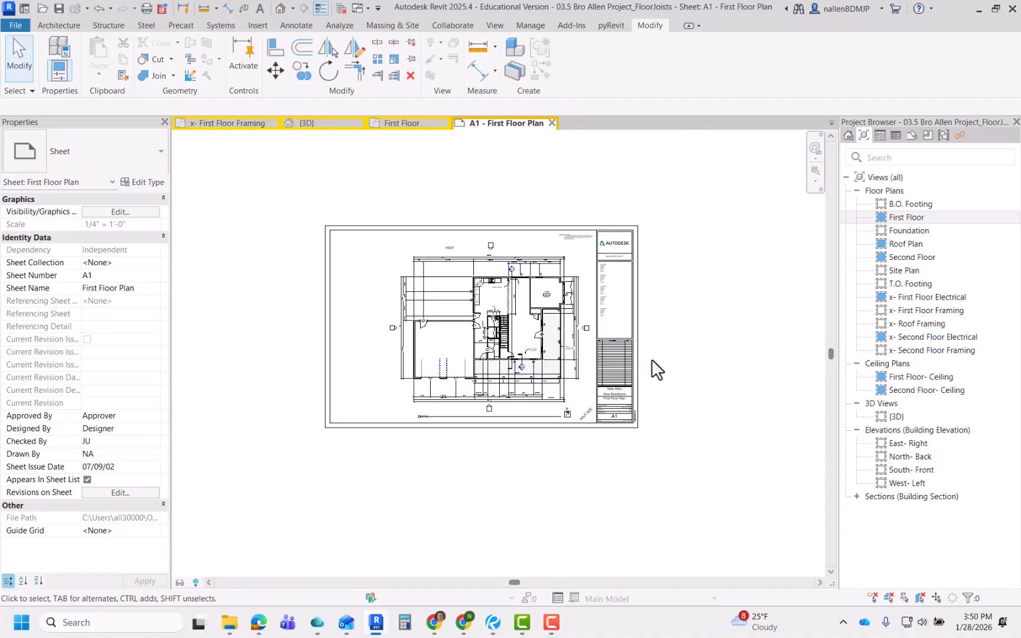
- Select the sheet's title block and examine its type, its project information and the scale in the First Floor view title
{"action": "left_click", "coordinate": [629, 340]}
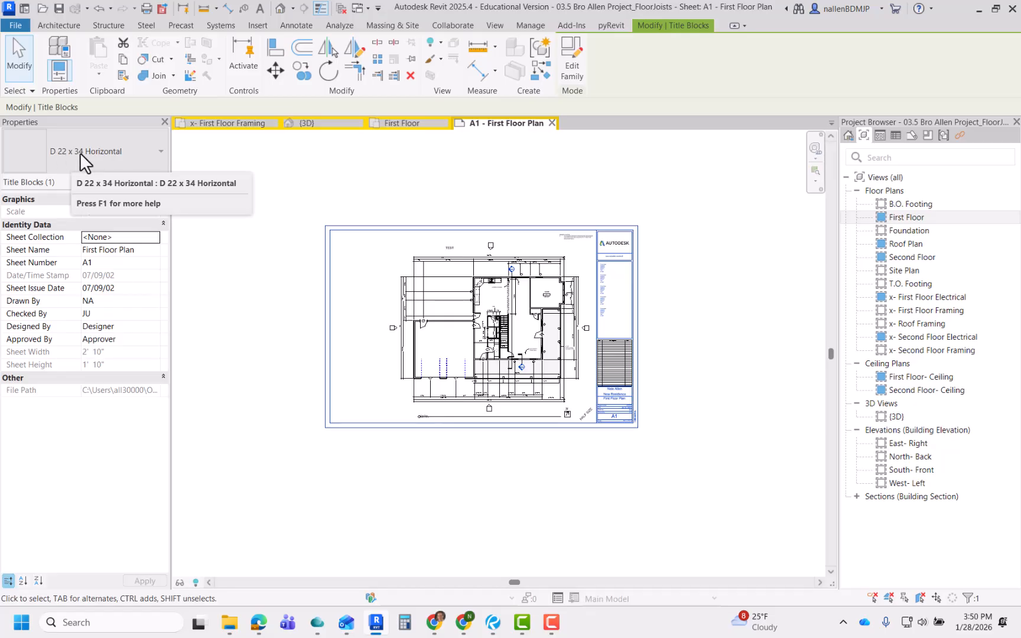
{"action": "scroll", "coordinate": [569, 433], "scroll_direction": "up", "scroll_amount": 3}
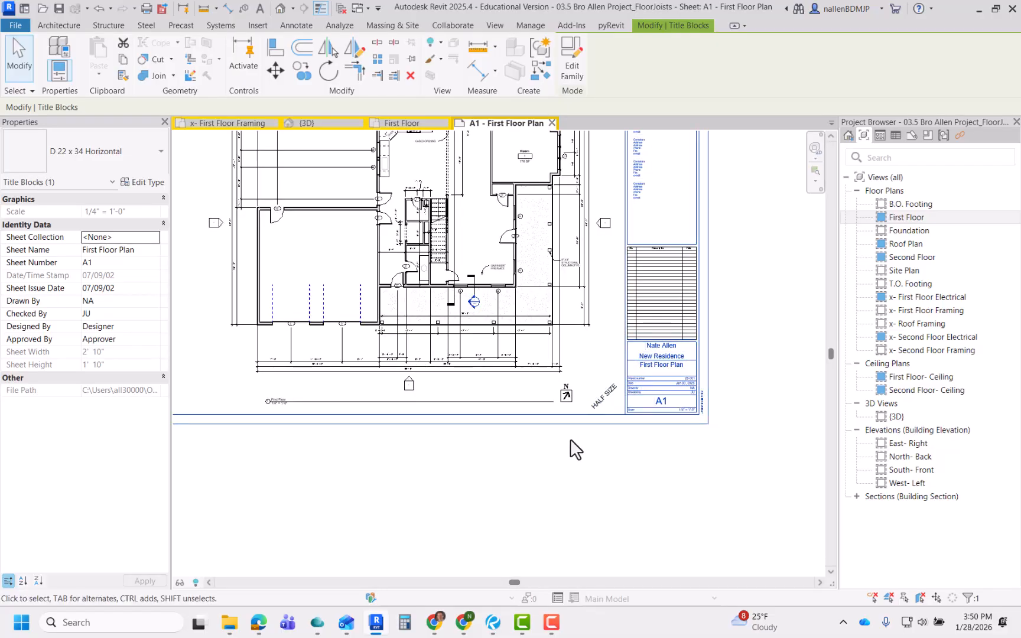
{"action": "middle_click_drag", "start_coordinate": [449, 491], "coordinate": [500, 503]}
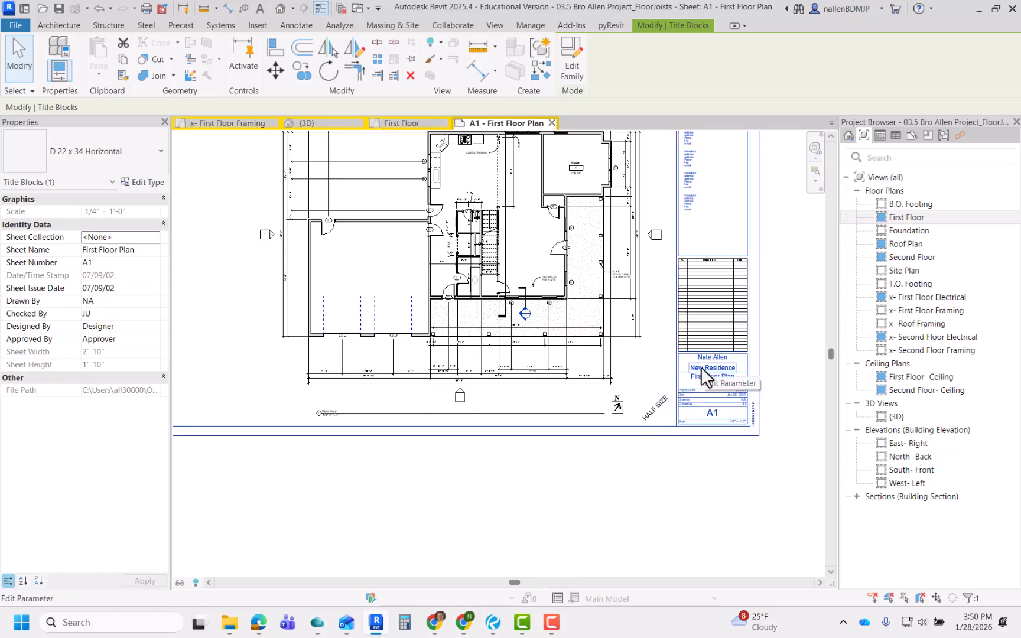
{"action": "scroll", "coordinate": [322, 415], "scroll_direction": "up", "scroll_amount": 5}
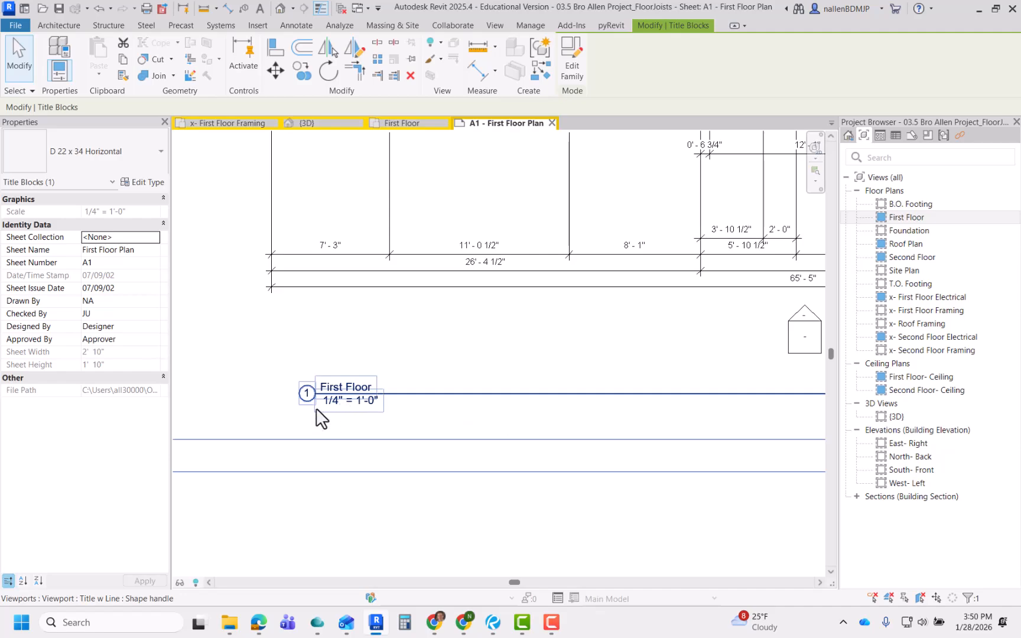
{"action": "scroll", "coordinate": [304, 399], "scroll_direction": "down", "scroll_amount": 1}
{"action": "scroll", "coordinate": [303, 398], "scroll_direction": "down", "scroll_amount": 4}
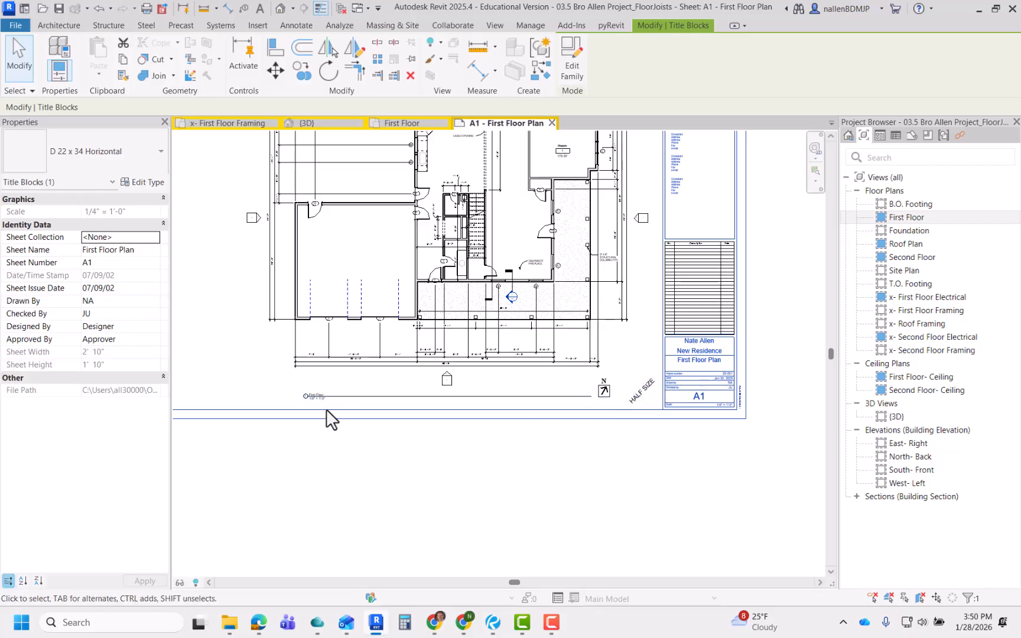
{"action": "scroll", "coordinate": [313, 407], "scroll_direction": "up", "scroll_amount": 5}
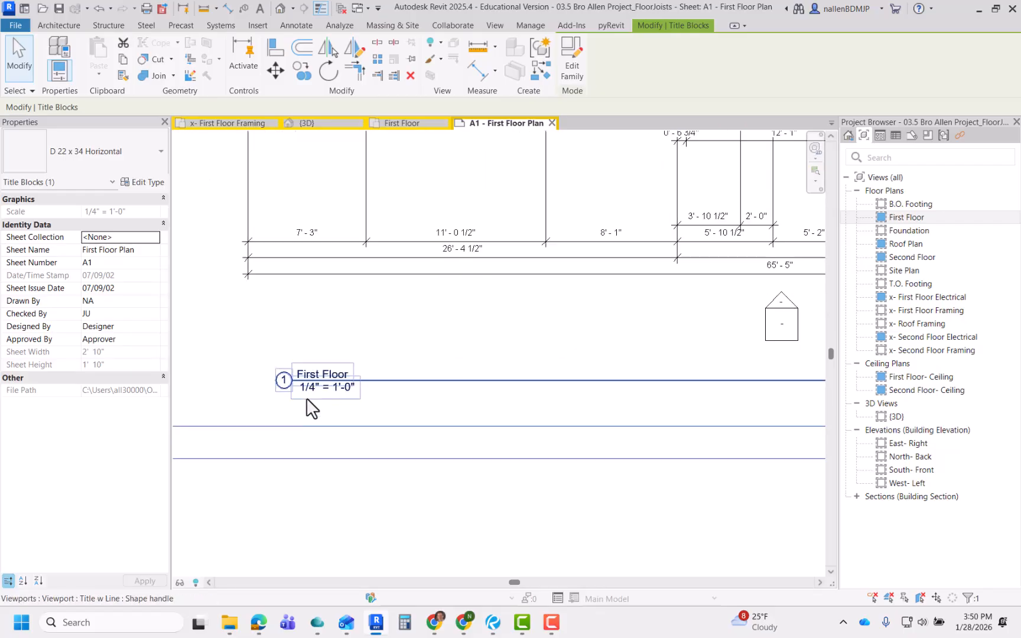
{"action": "scroll", "coordinate": [313, 437], "scroll_direction": "down", "scroll_amount": 5}
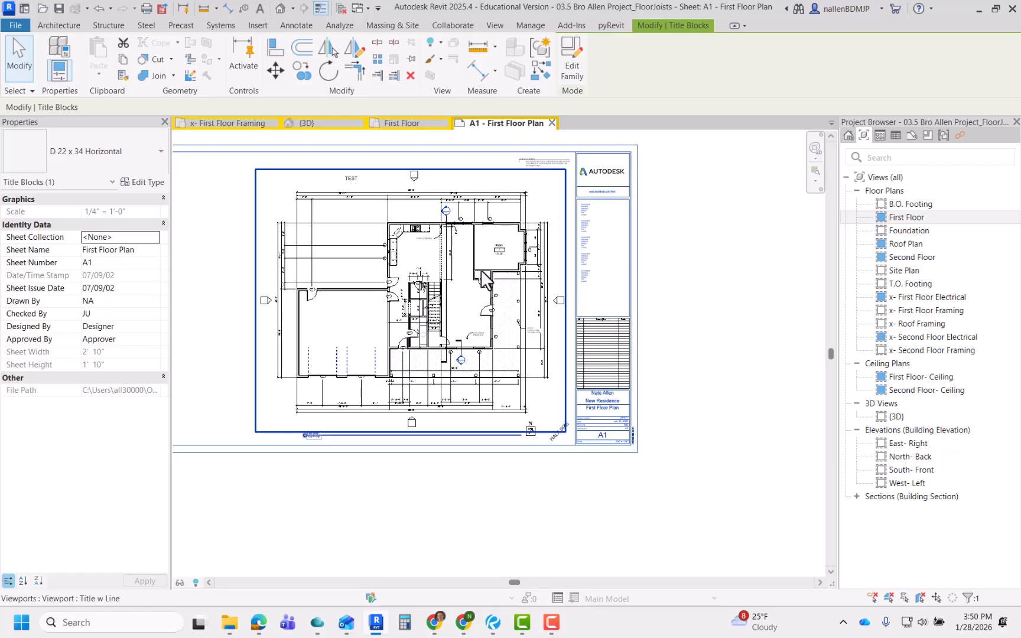
- Examine the interior walls and porch of the plan up close, along with the scale under the First Floor view title
{"action": "scroll", "coordinate": [484, 273], "scroll_direction": "up", "scroll_amount": 5}
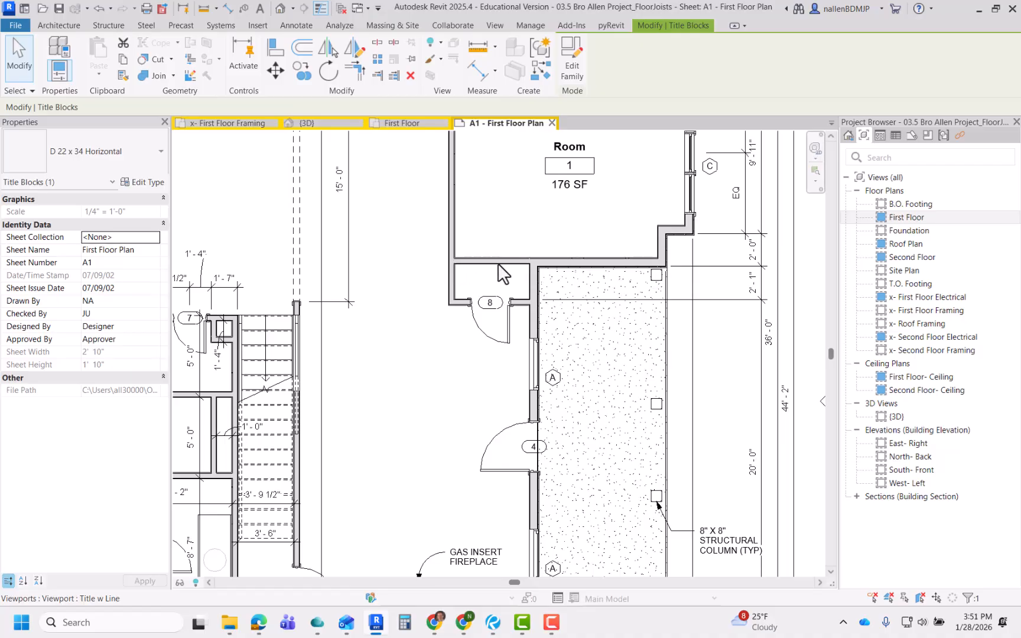
{"action": "scroll", "coordinate": [558, 271], "scroll_direction": "down", "scroll_amount": 3}
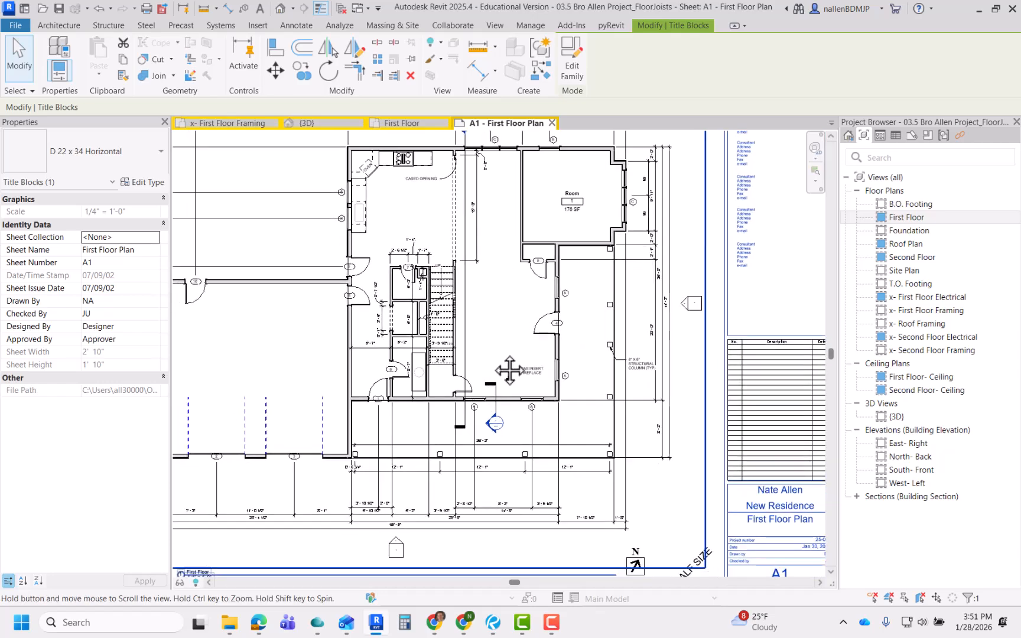
{"action": "scroll", "coordinate": [290, 433], "scroll_direction": "up", "scroll_amount": 5}
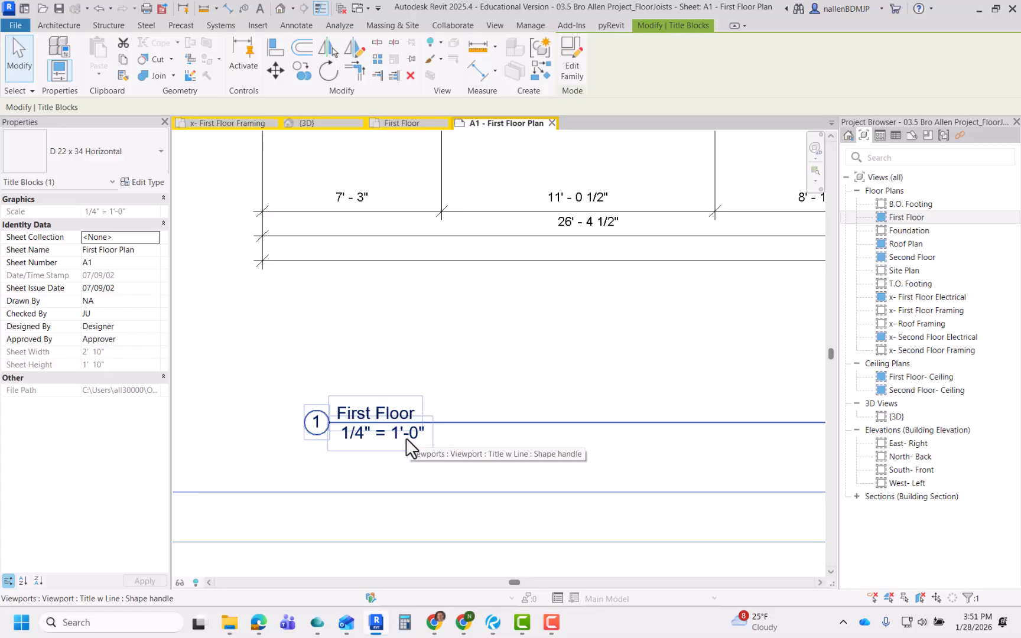
{"action": "scroll", "coordinate": [409, 451], "scroll_direction": "down", "scroll_amount": 3}
{"action": "scroll", "coordinate": [409, 452], "scroll_direction": "down", "scroll_amount": 3}
{"action": "middle_click_drag", "start_coordinate": [655, 439], "coordinate": [479, 556]}
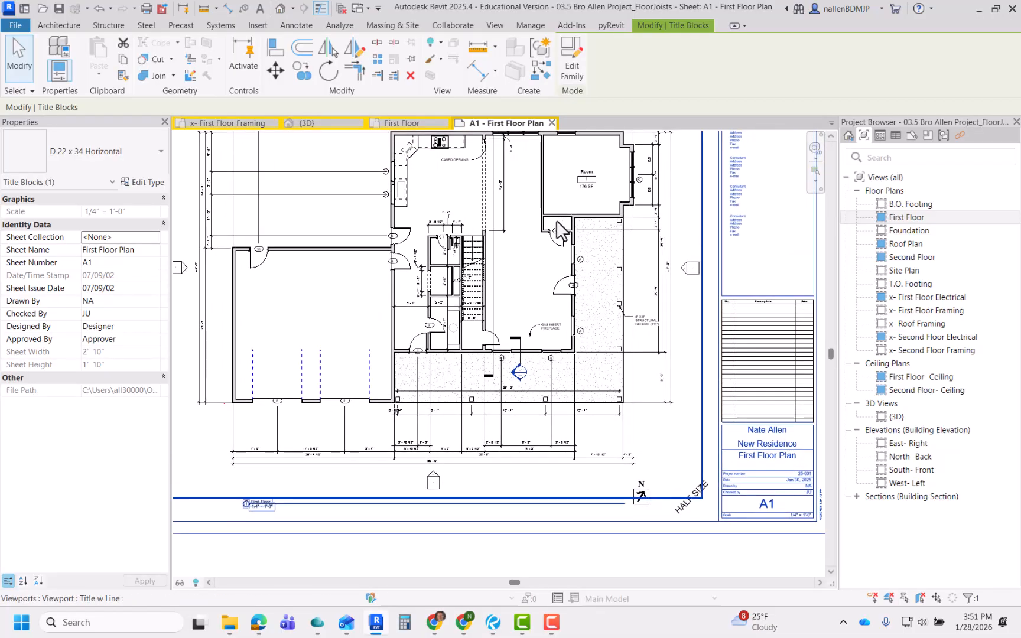
{"action": "scroll", "coordinate": [529, 215], "scroll_direction": "up", "scroll_amount": 4}
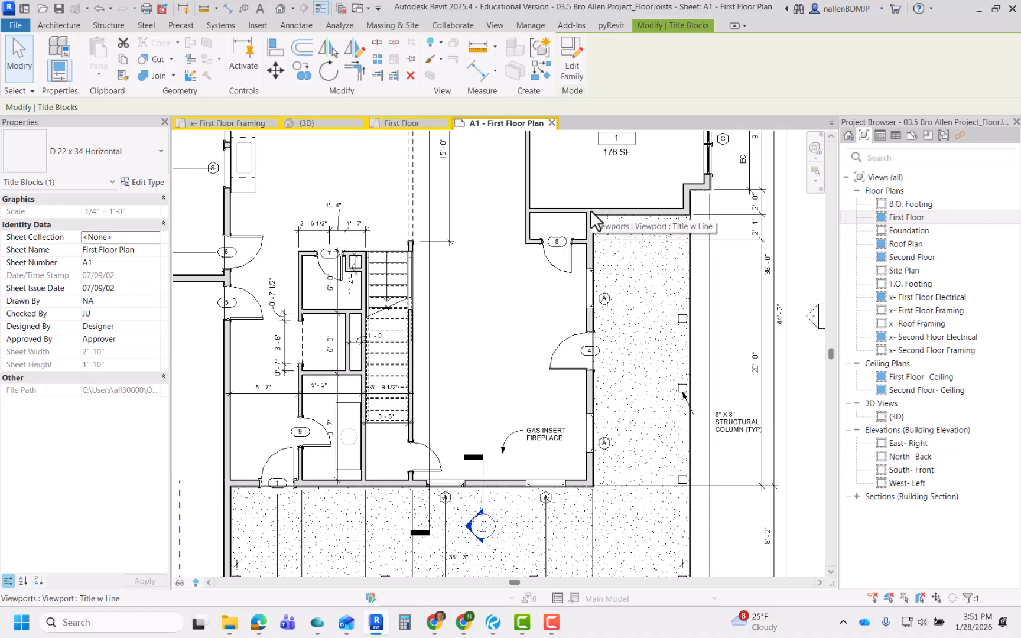
- Replace the project name in the sheet's title block with Section 4
{"action": "scroll", "coordinate": [590, 210], "scroll_direction": "down", "scroll_amount": 3}
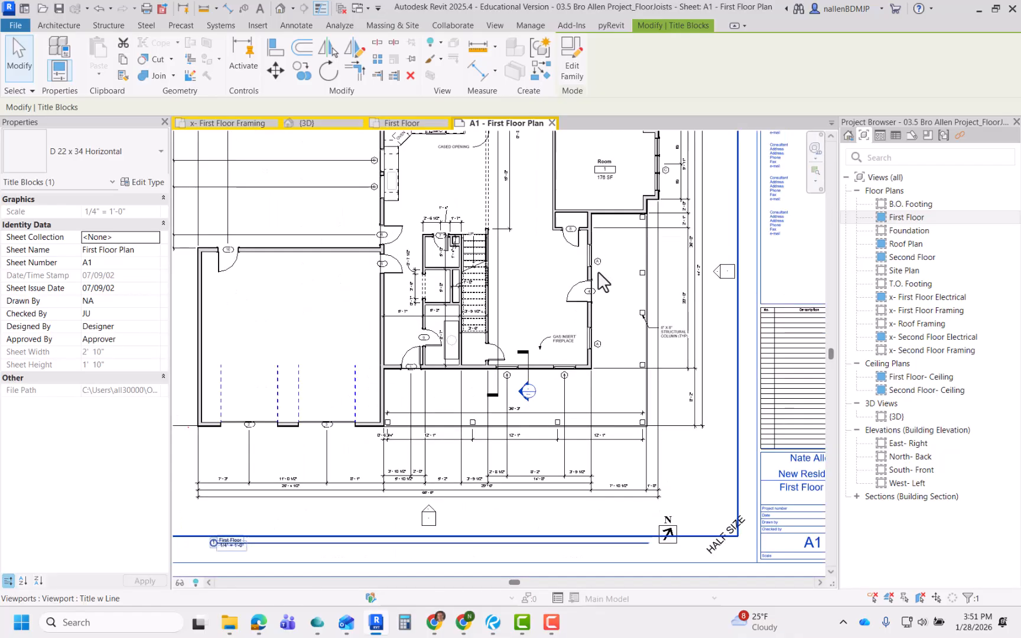
{"action": "middle_click_drag", "start_coordinate": [733, 541], "coordinate": [535, 497]}
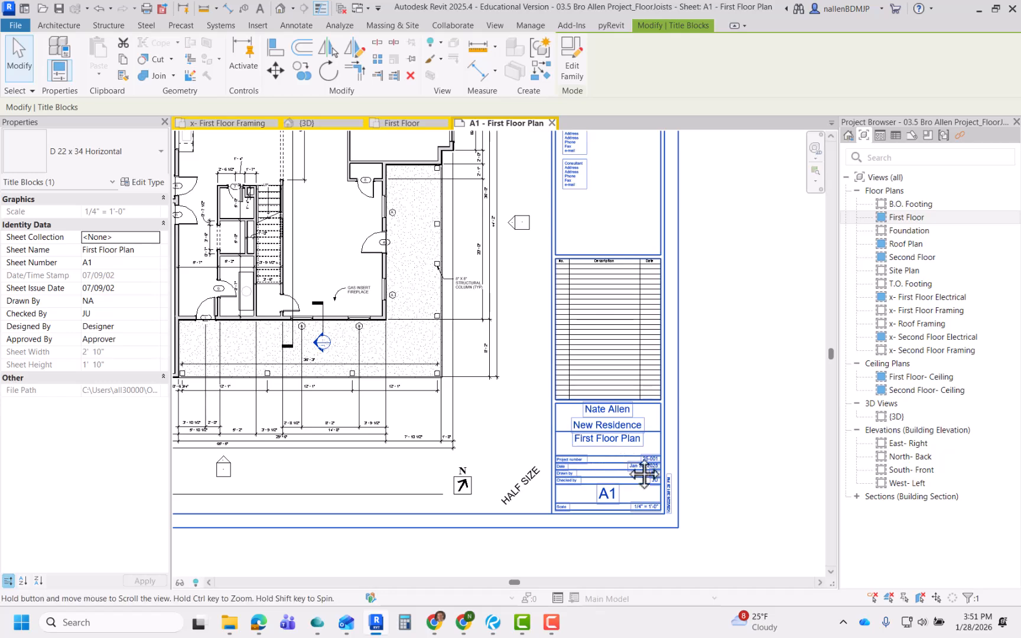
{"action": "middle_click_drag", "start_coordinate": [644, 472], "coordinate": [633, 444]}
{"action": "scroll", "coordinate": [602, 405], "scroll_direction": "up", "scroll_amount": 2}
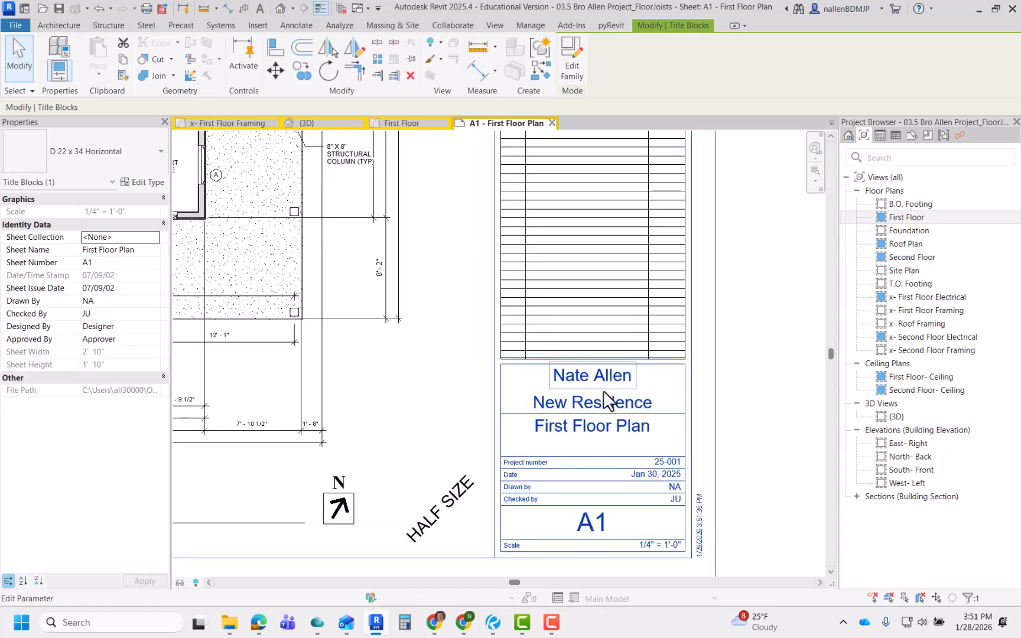
{"action": "middle_click_drag", "start_coordinate": [611, 463], "coordinate": [587, 396]}
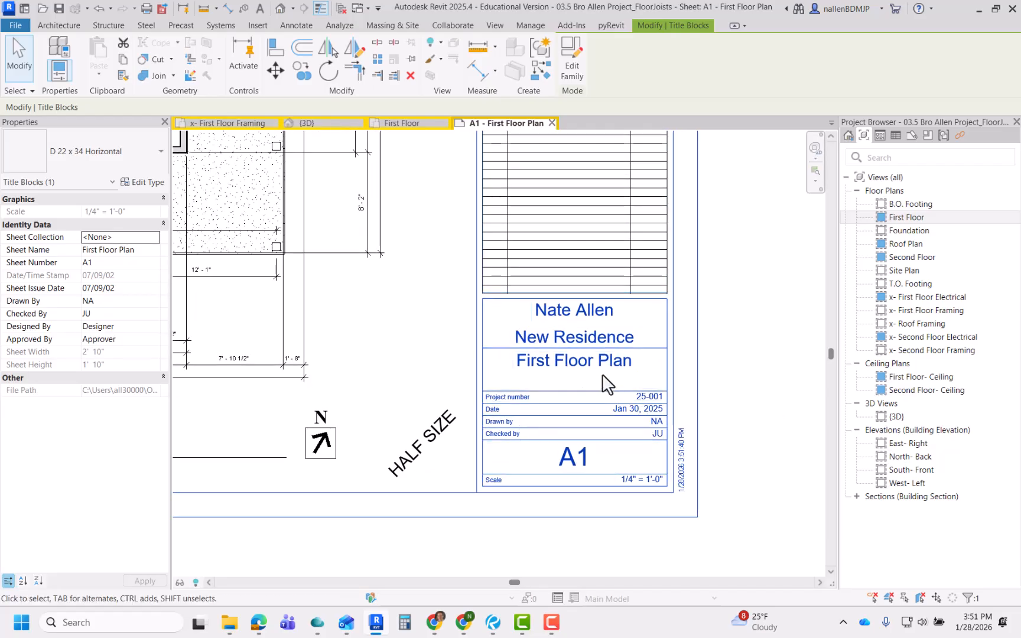
{"action": "left_click", "coordinate": [597, 341]}
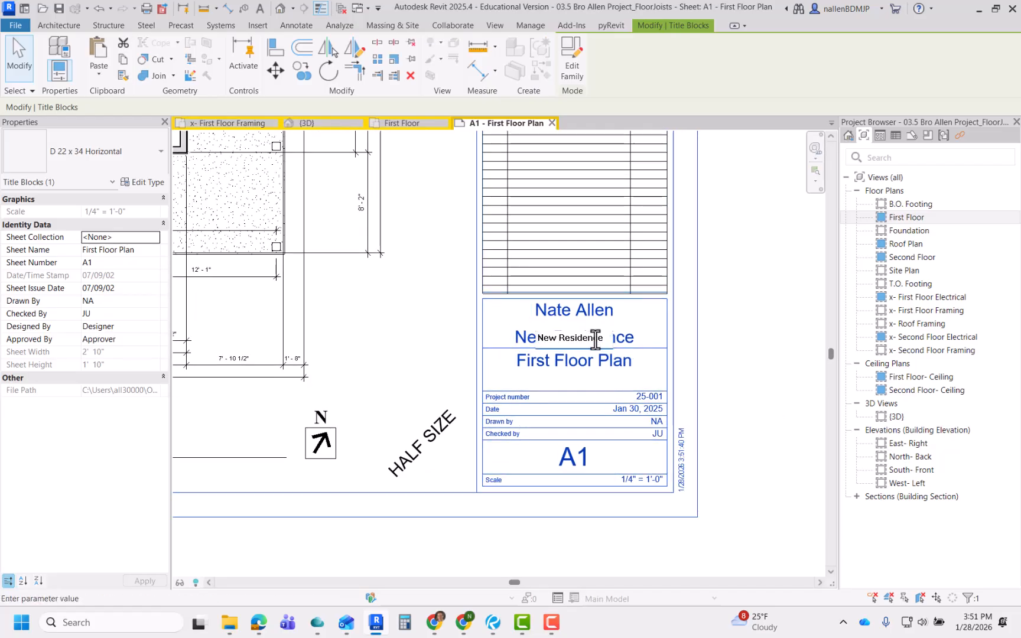
{"action": "left_click_drag", "start_coordinate": [601, 342], "coordinate": [523, 358]}
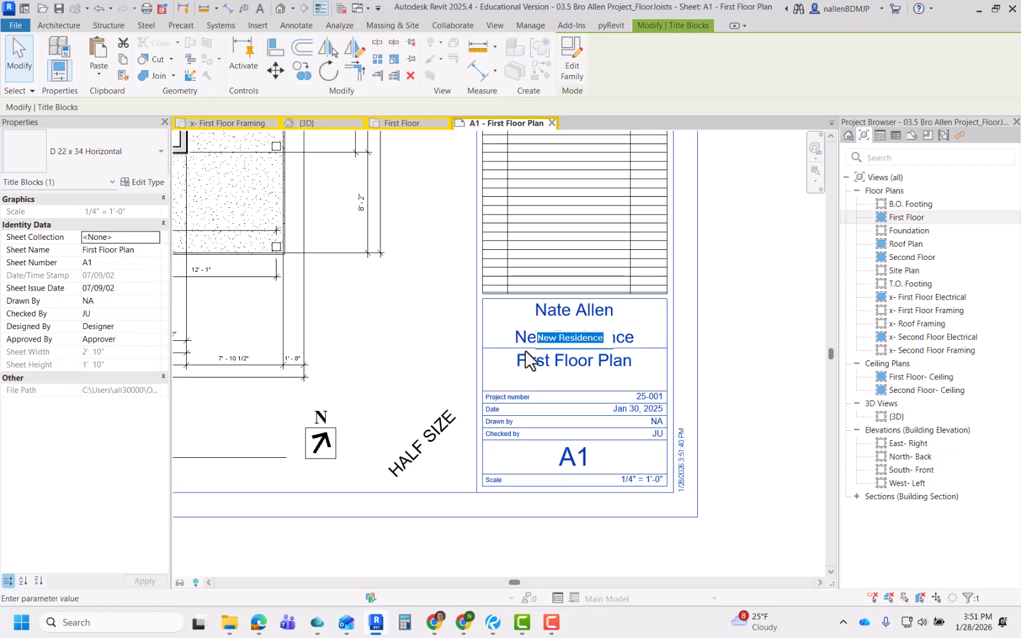
{"action": "type", "text": "Section 4"}
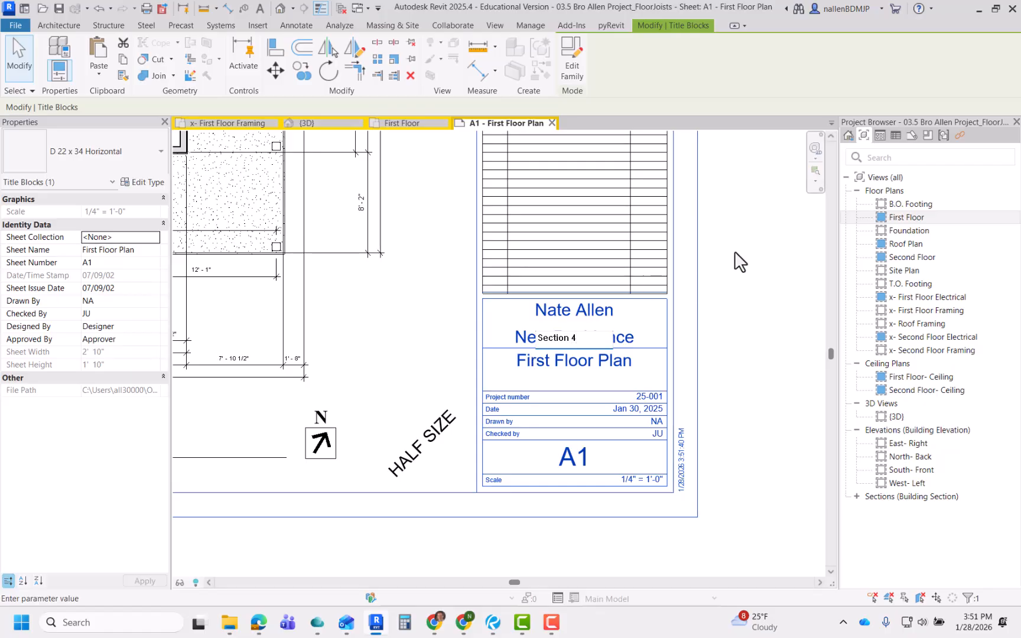
{"action": "left_click", "coordinate": [738, 334]}
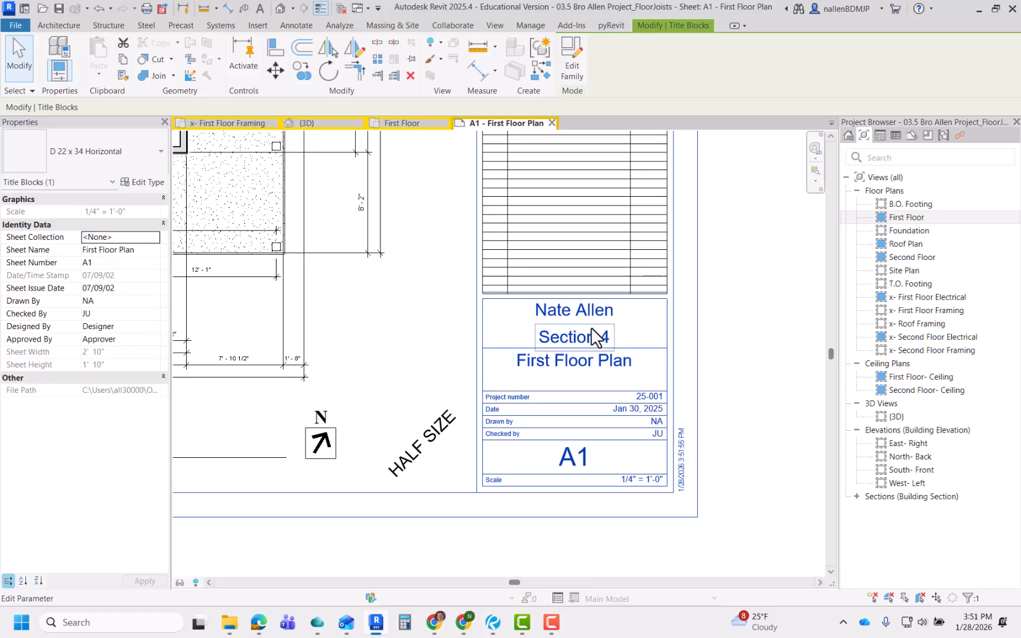
- Replace the project number in the title block with the instructor's title and surname
{"action": "middle_click_drag", "start_coordinate": [615, 441], "coordinate": [620, 429]}
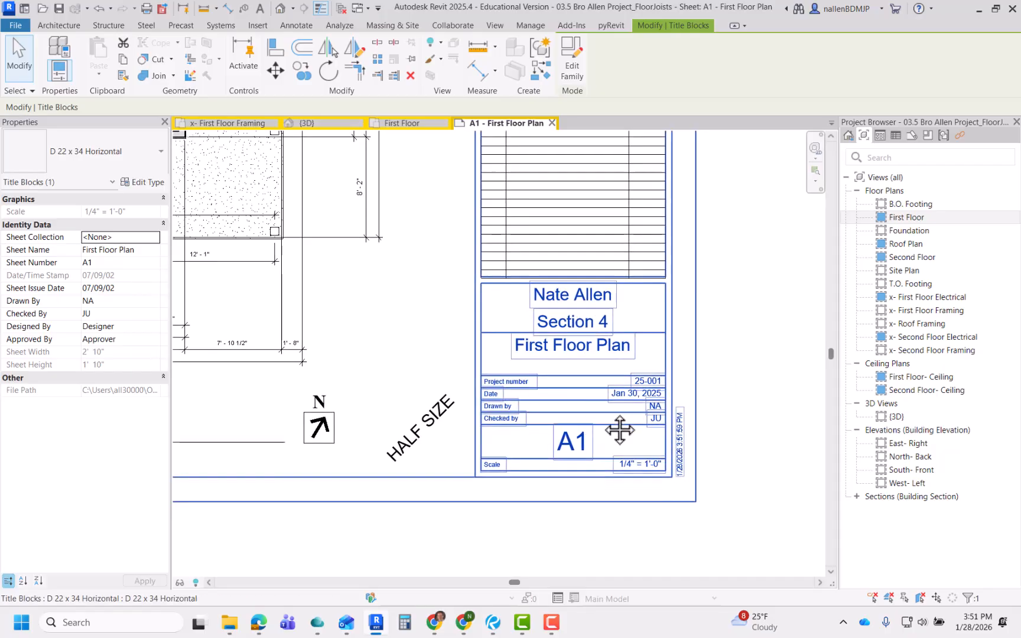
{"action": "middle_click_drag", "start_coordinate": [415, 445], "coordinate": [414, 446]}
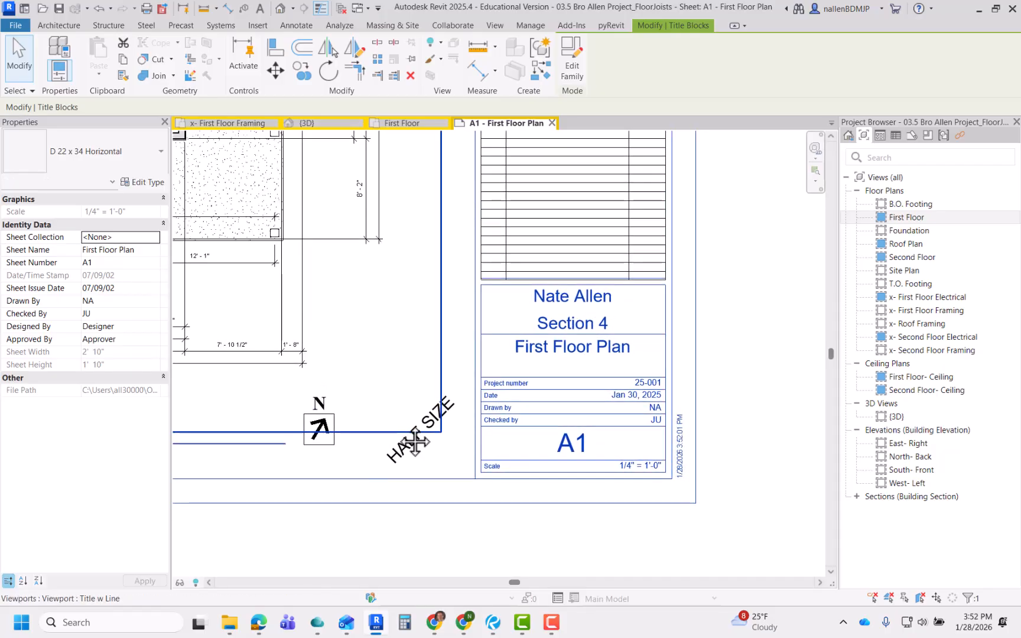
{"action": "scroll", "coordinate": [656, 384], "scroll_direction": "up", "scroll_amount": 3}
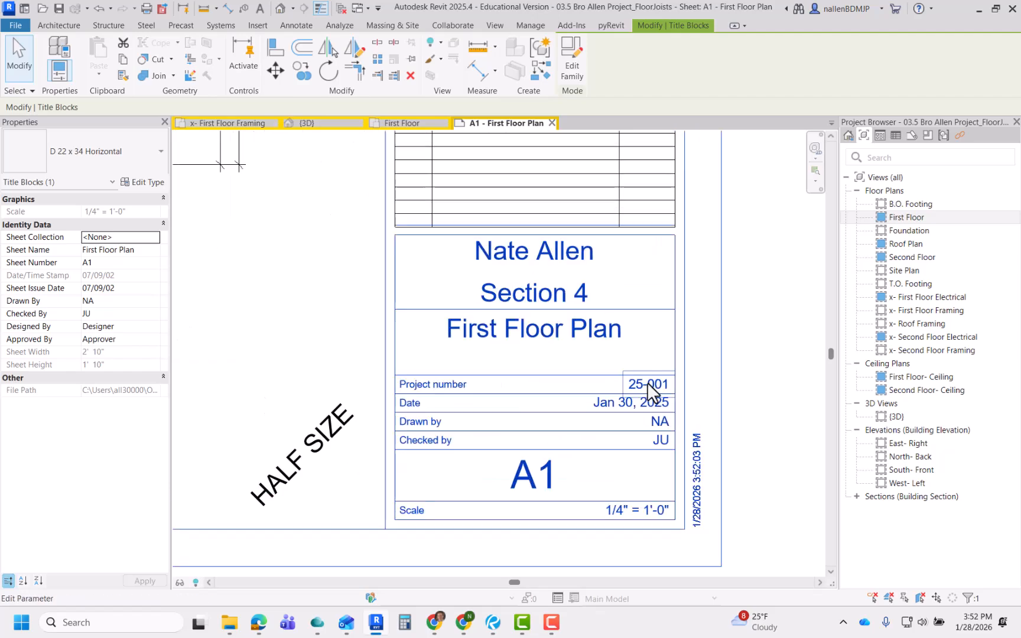
{"action": "left_click", "coordinate": [647, 384]}
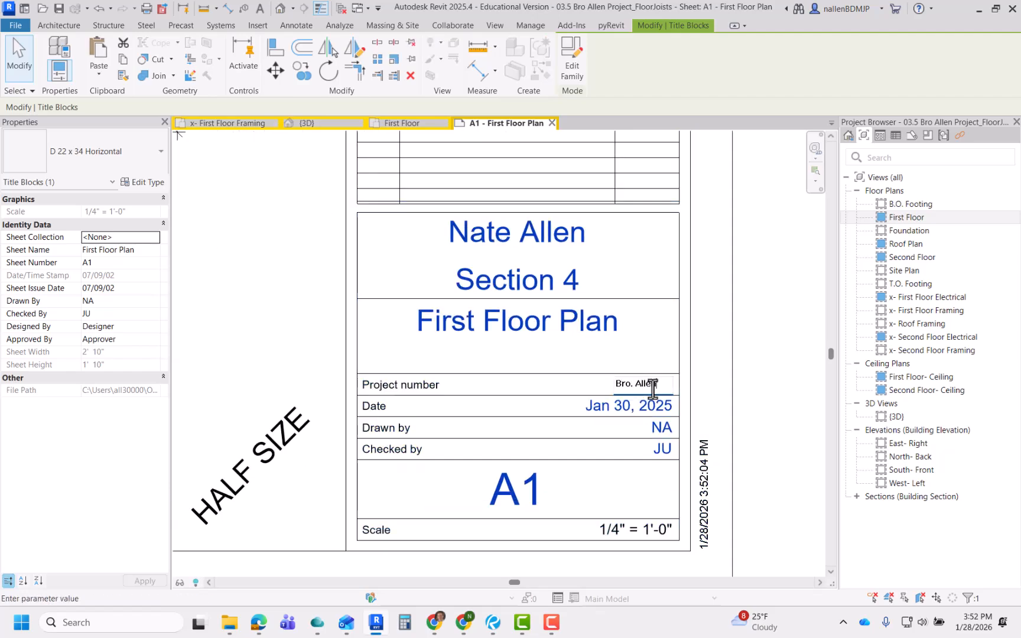
{"action": "key", "text": "Return"}
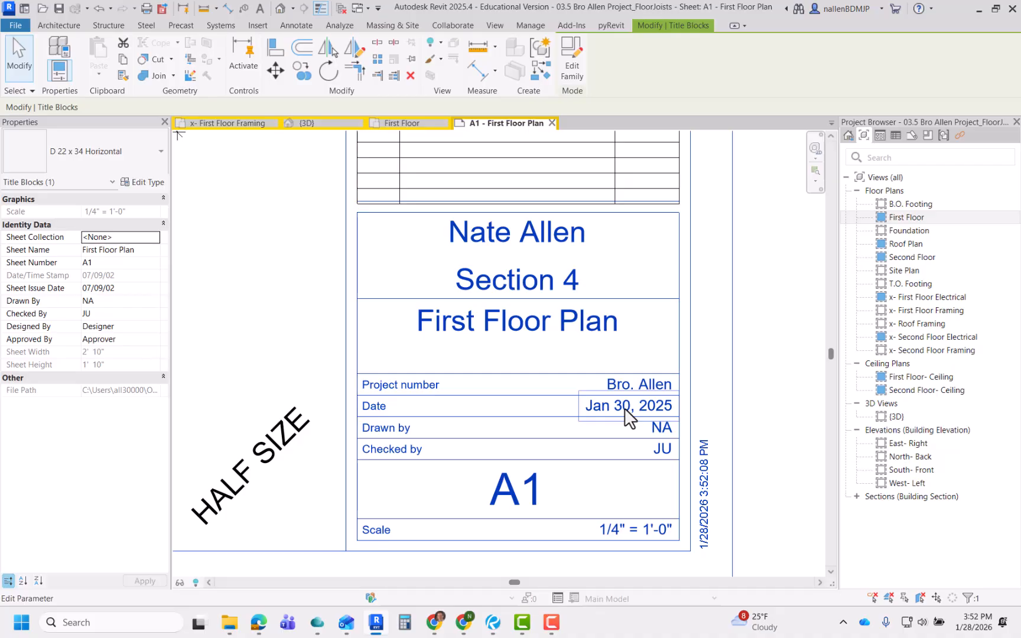
- Open the title block's Drawn by and Checked by entries for editing one after the other, and leave the title block deselected
{"action": "middle_click_drag", "start_coordinate": [613, 440], "coordinate": [595, 424]}
{"action": "left_click", "coordinate": [644, 415]}
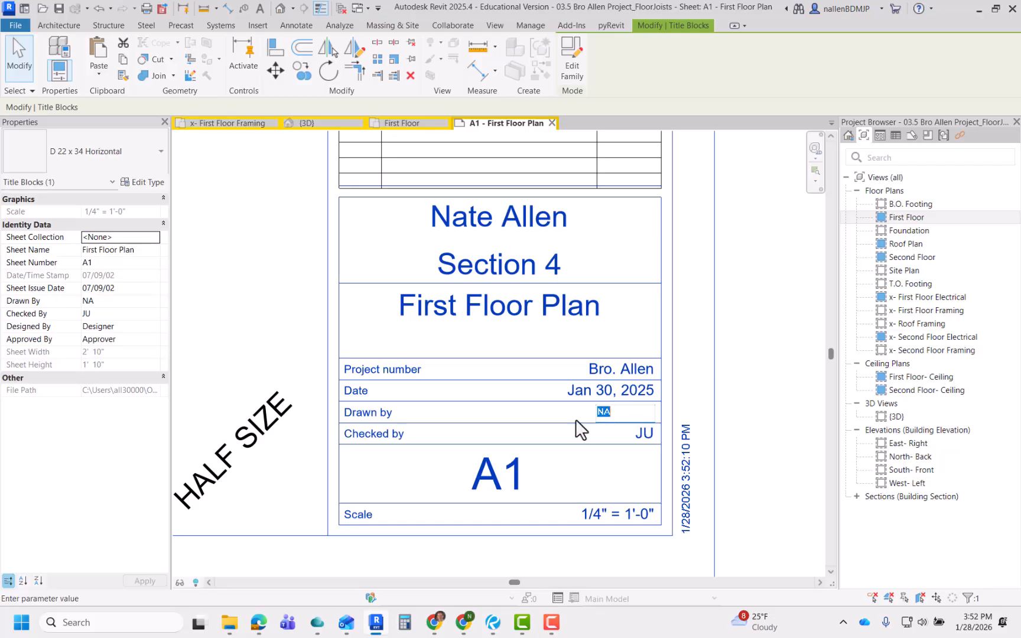
{"action": "left_click", "coordinate": [749, 432]}
{"action": "left_click", "coordinate": [639, 438]}
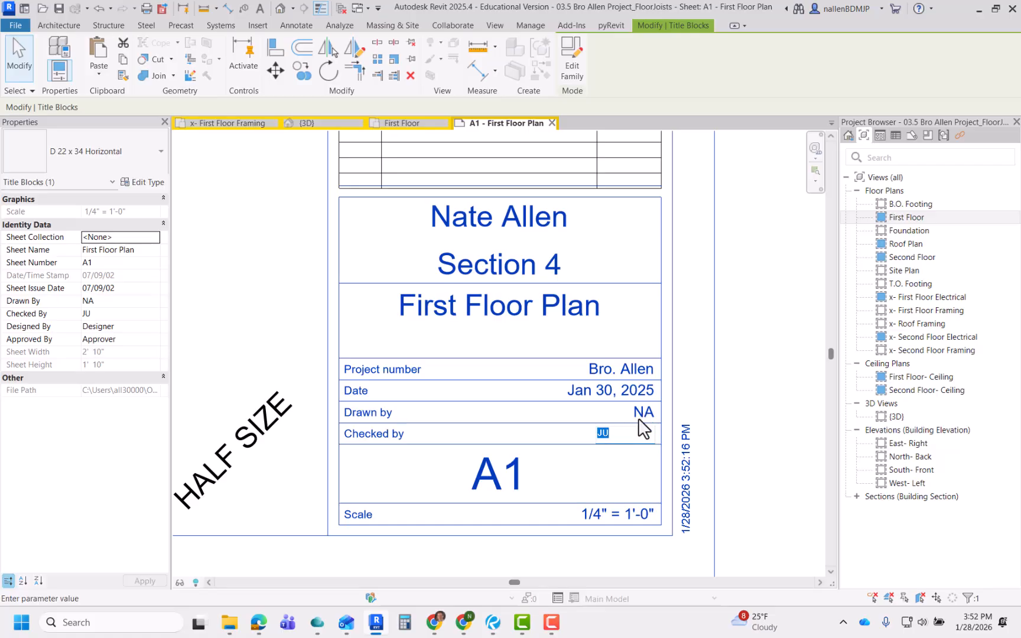
{"action": "scroll", "coordinate": [638, 419], "scroll_direction": "down", "scroll_amount": 3}
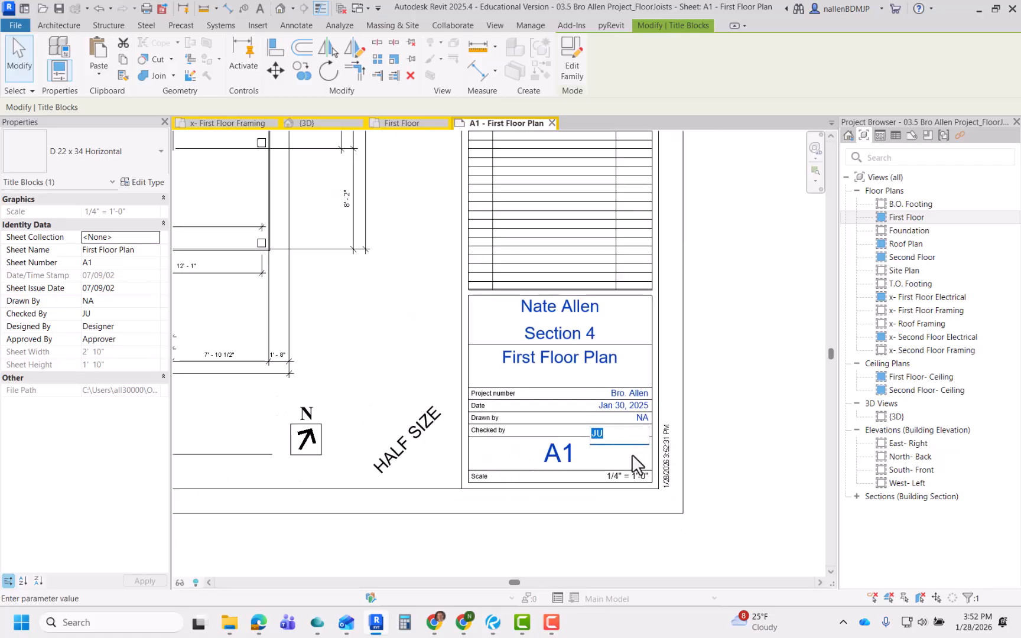
{"action": "scroll", "coordinate": [648, 452], "scroll_direction": "up", "scroll_amount": 3}
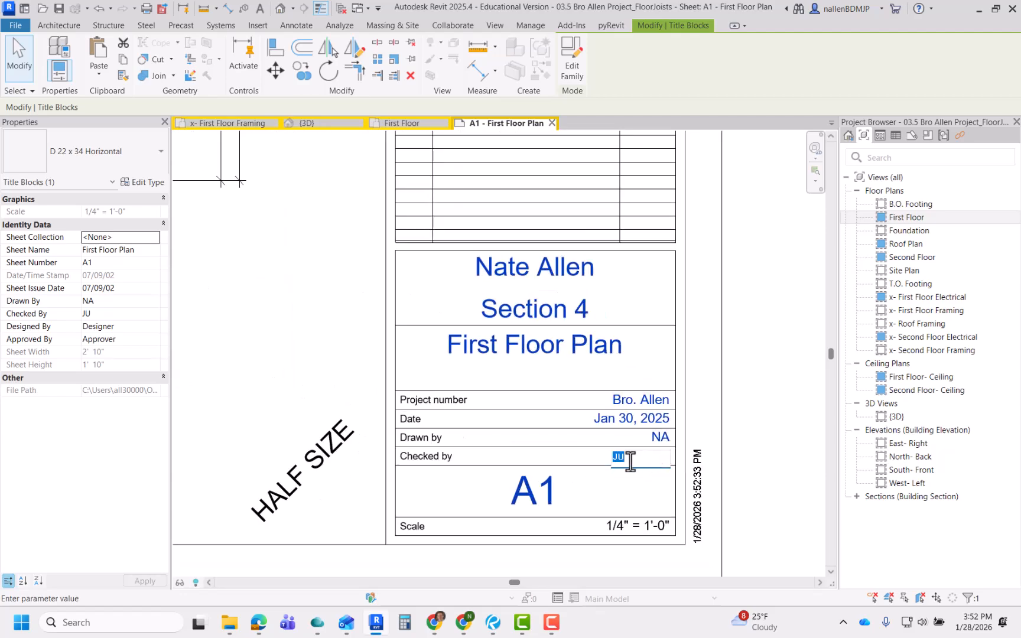
{"action": "scroll", "coordinate": [645, 517], "scroll_direction": "down", "scroll_amount": 3}
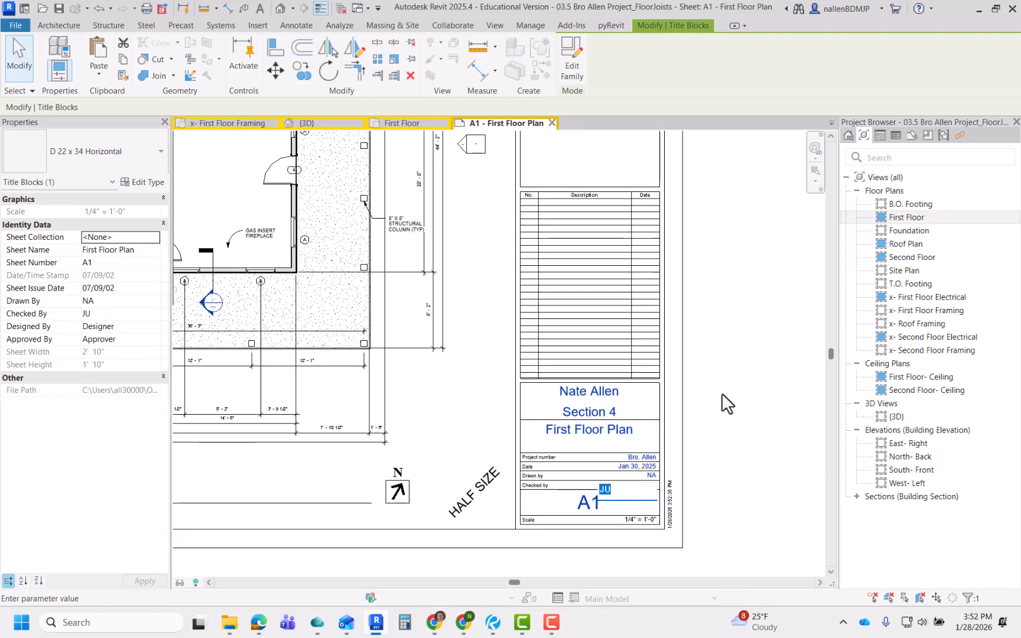
{"action": "scroll", "coordinate": [707, 449], "scroll_direction": "down", "scroll_amount": 3}
{"action": "middle_click_drag", "start_coordinate": [718, 451], "coordinate": [764, 474]}
{"action": "scroll", "coordinate": [675, 469], "scroll_direction": "down", "scroll_amount": 3}
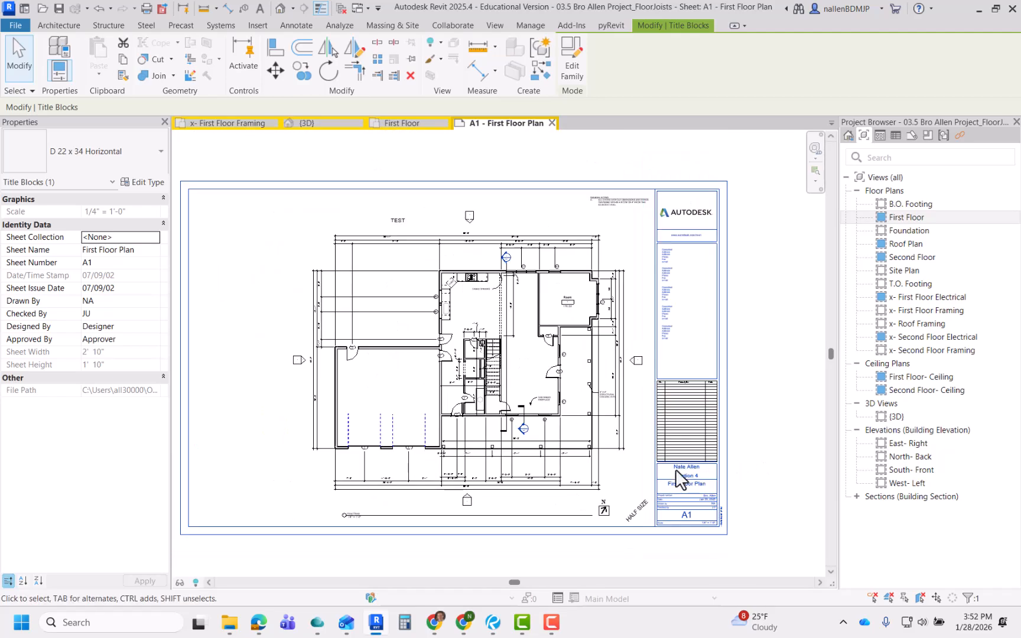
{"action": "left_click", "coordinate": [752, 404]}
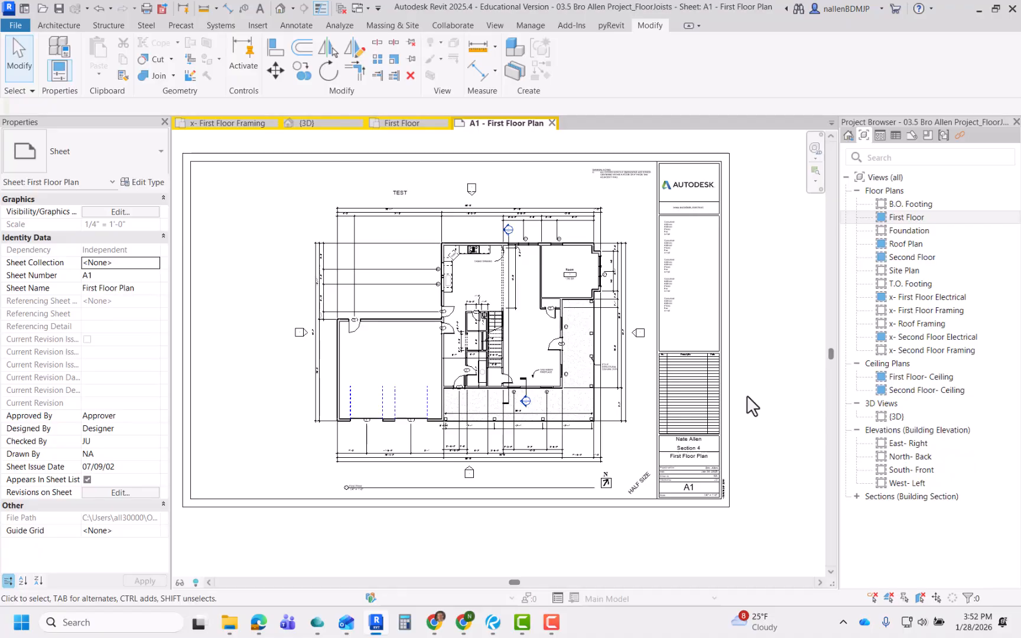